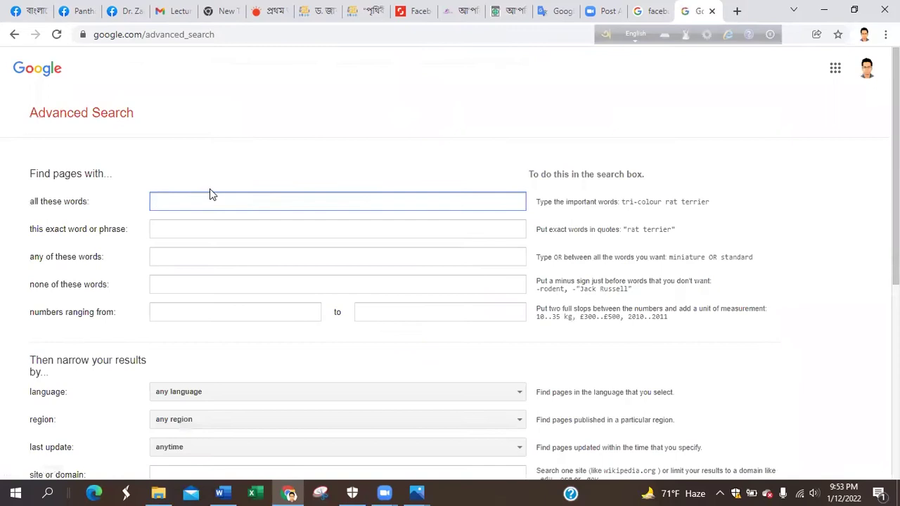
Look over the word fields and narrowing filters on the Advanced Search form
scroll(302, 144, "down", 1)
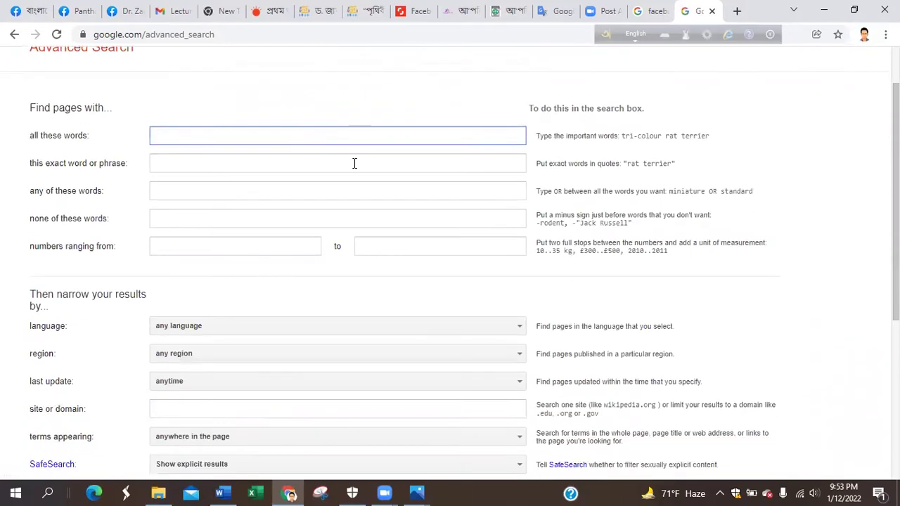
scroll(354, 163, "down", 2)
scroll(355, 199, "up", 1)
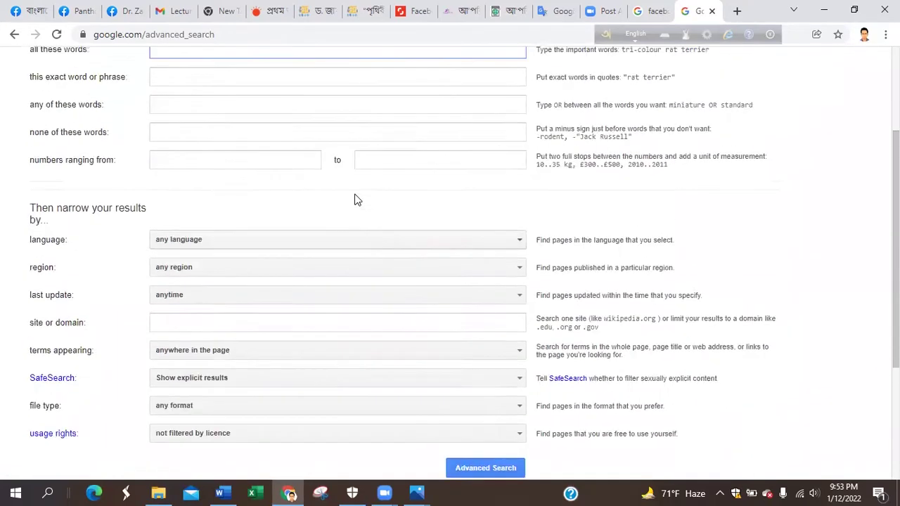
scroll(356, 199, "up", 2)
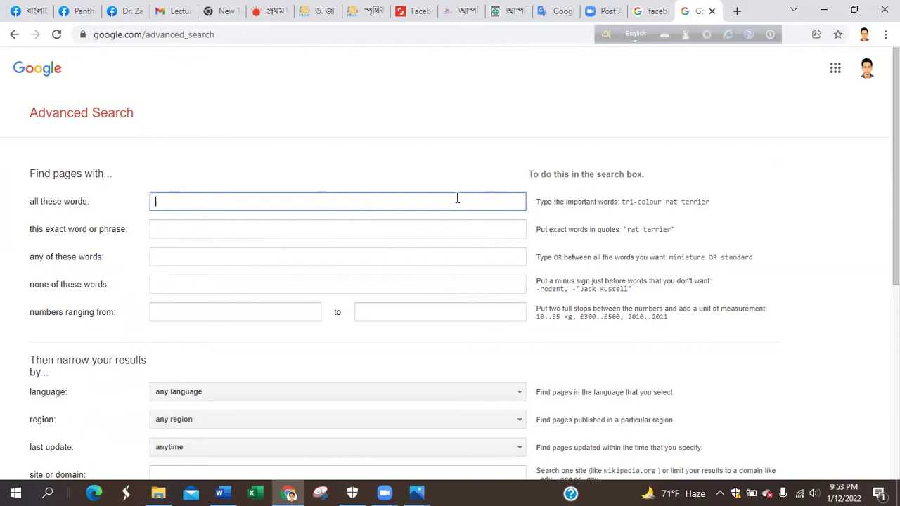
left_click(206, 204)
left_click(206, 155)
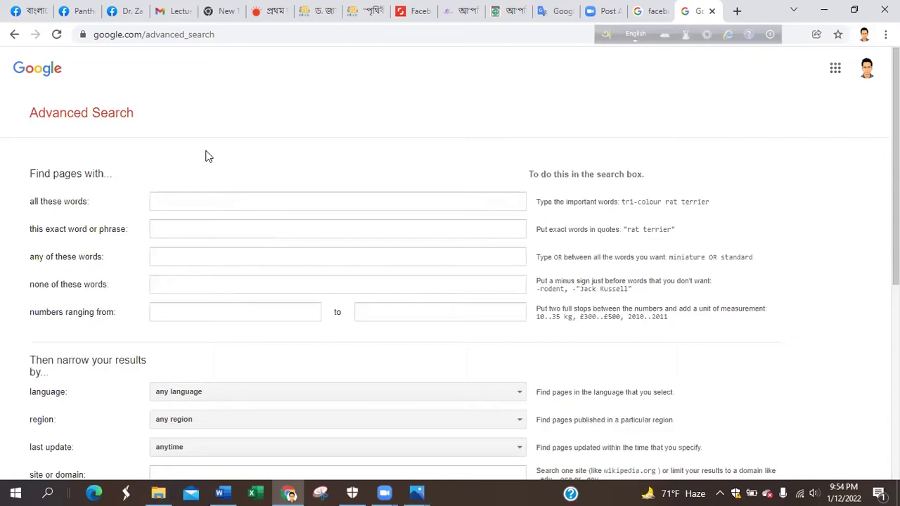
Run an advanced search for pages with all these words: Coronavirus
left_click(220, 202)
type("Cor")
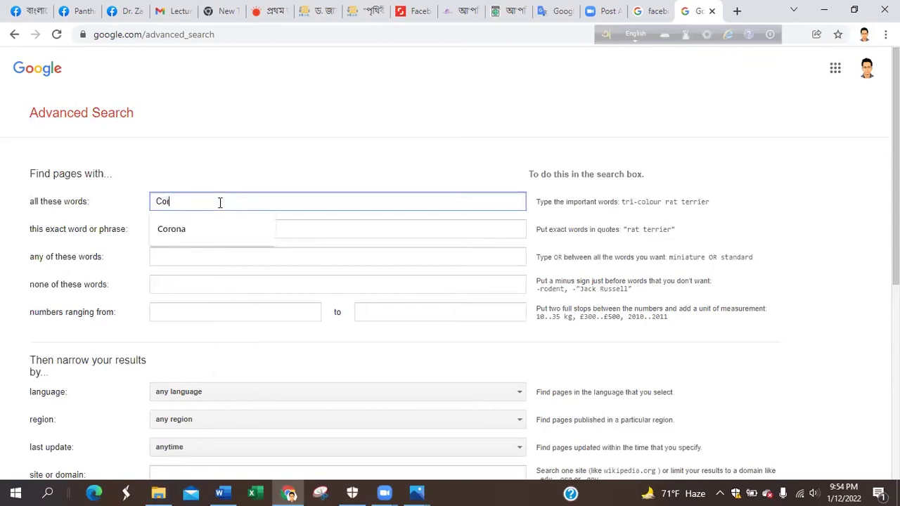
type("onavirus")
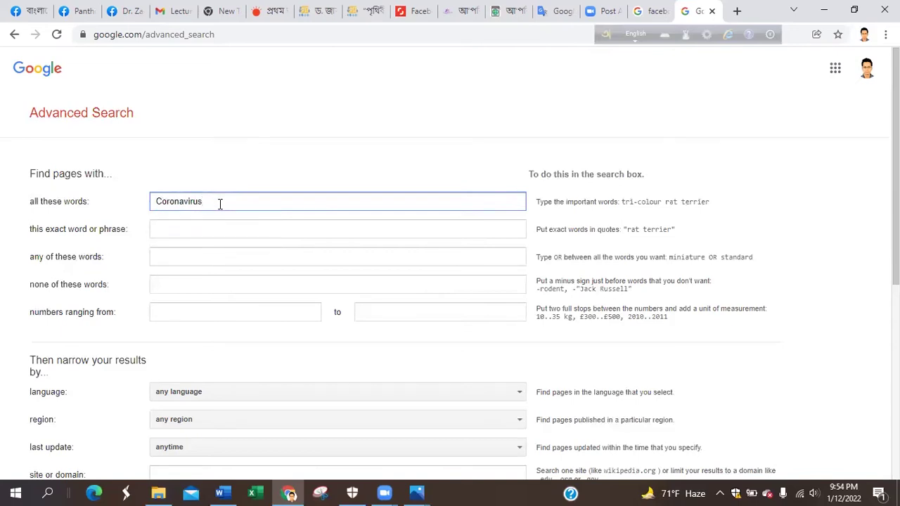
scroll(307, 225, "down", 4)
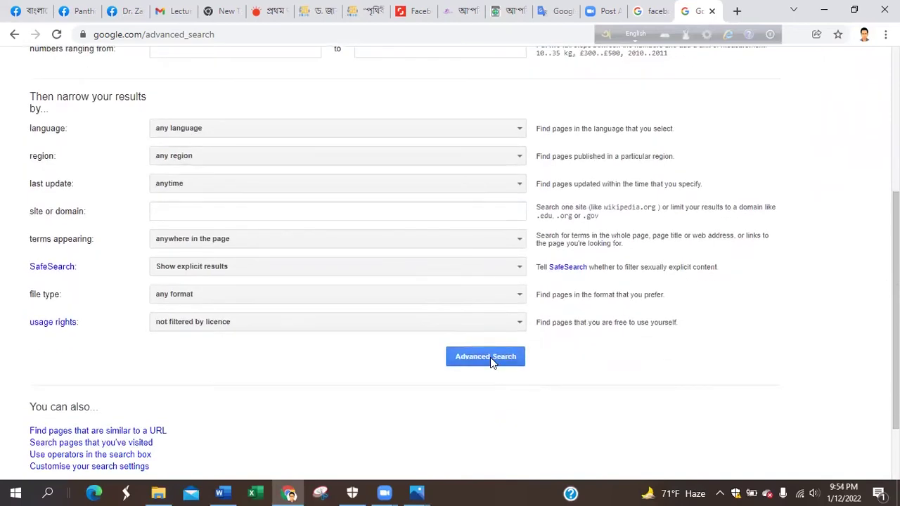
left_click(490, 357)
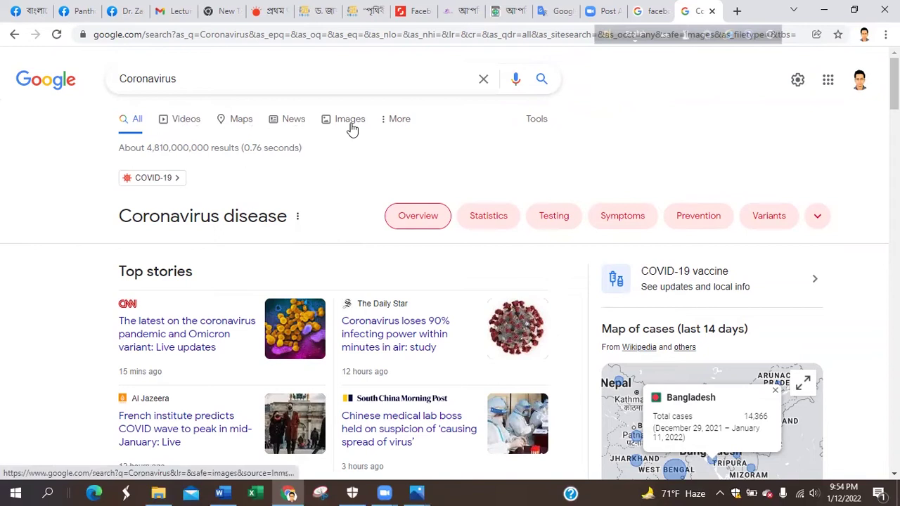
Check the additional result types for Coronavirus and browse its video results
left_click(385, 125)
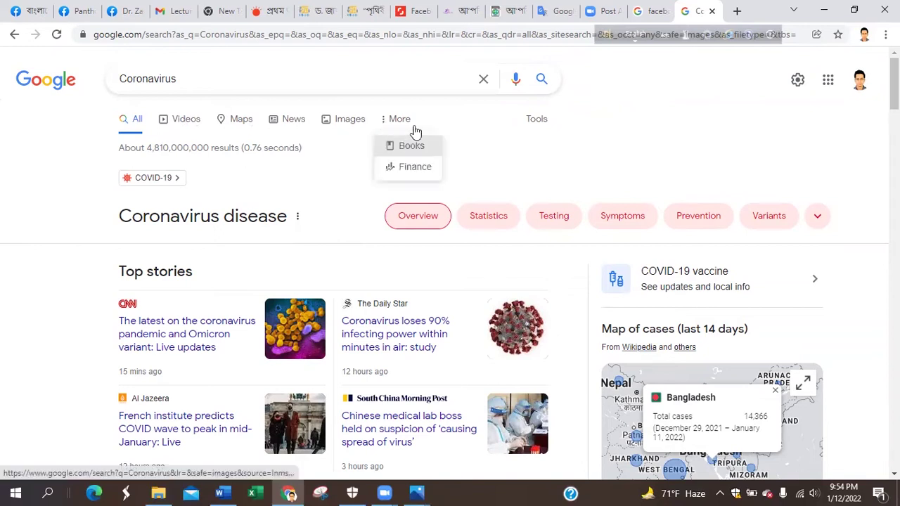
left_click(485, 158)
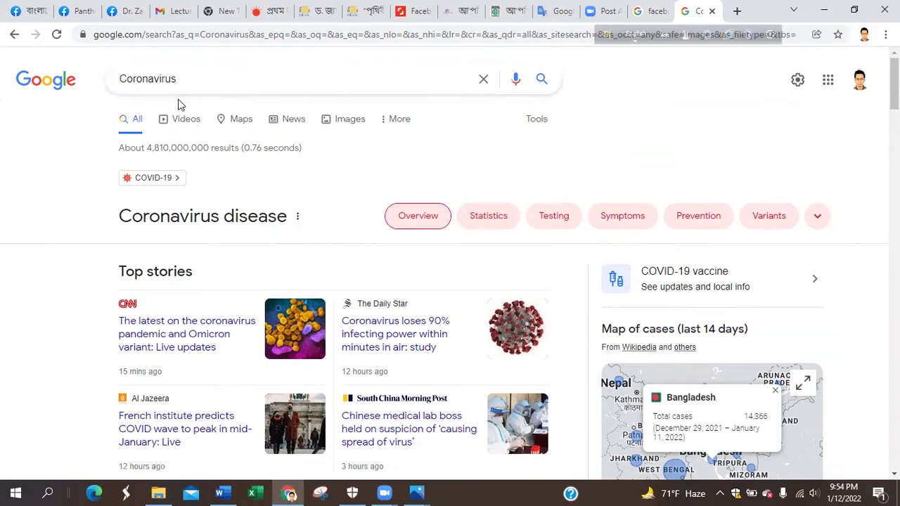
left_click(181, 124)
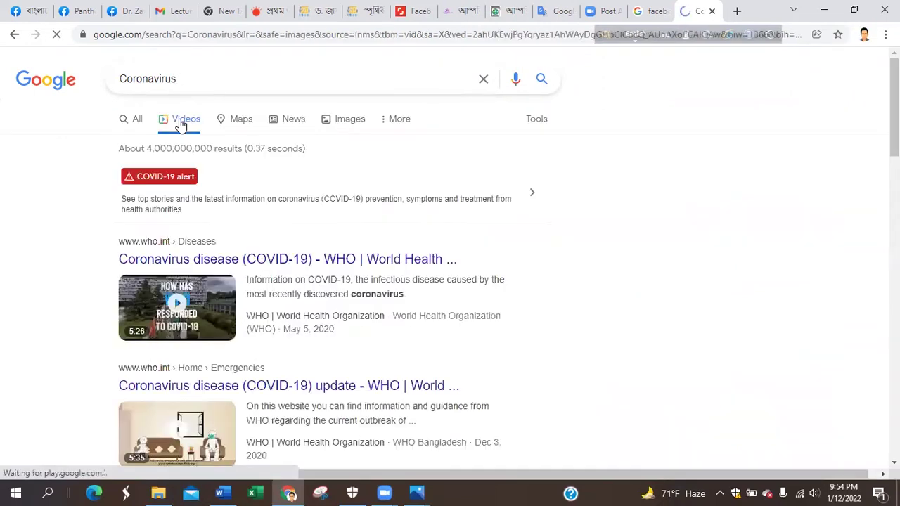
scroll(232, 187, "down", 1)
scroll(237, 192, "down", 3)
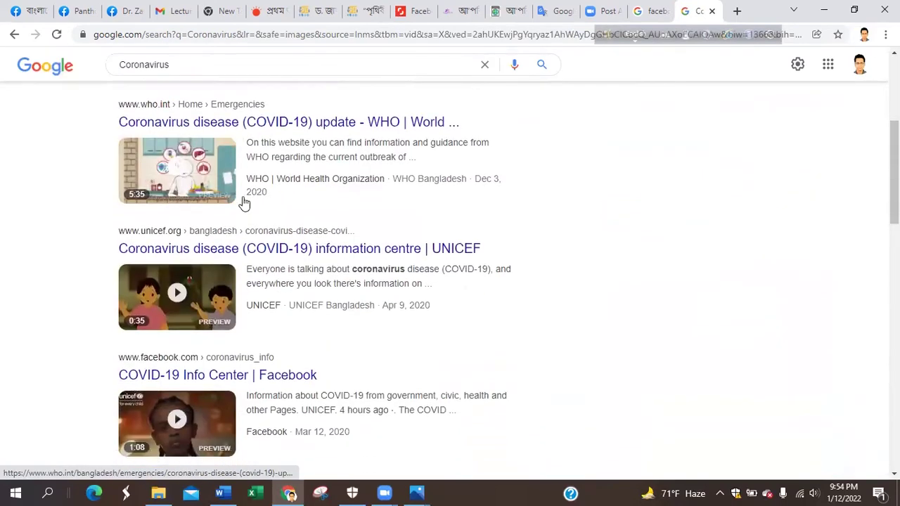
scroll(241, 200, "up", 4)
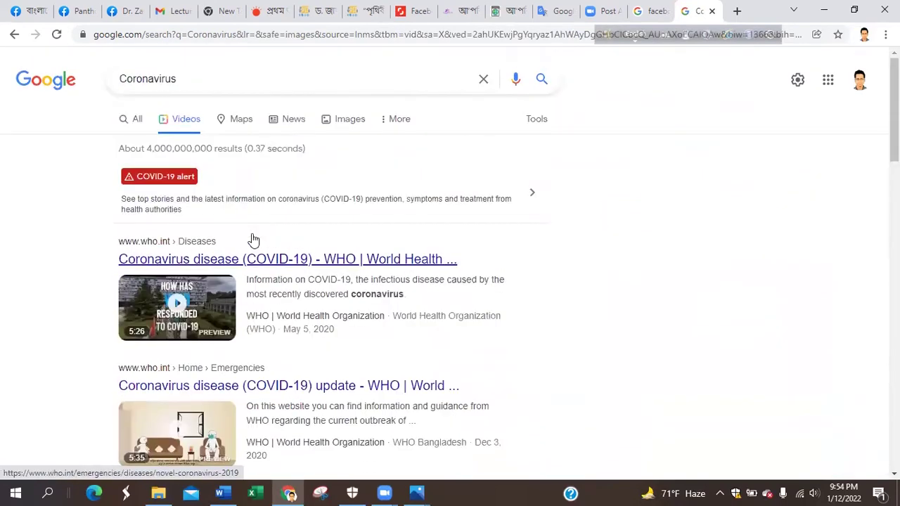
View the map results for the Coronavirus search and look through the Google Maps menu options
left_click(237, 125)
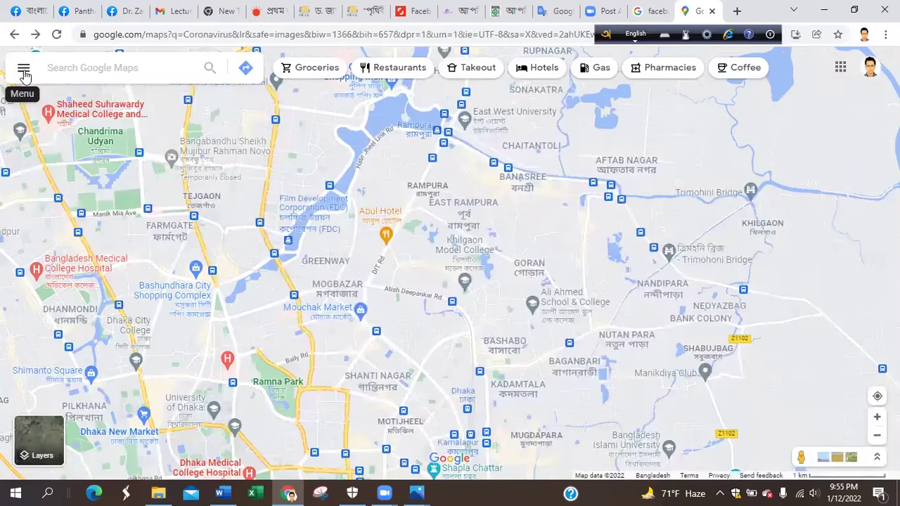
left_click(23, 69)
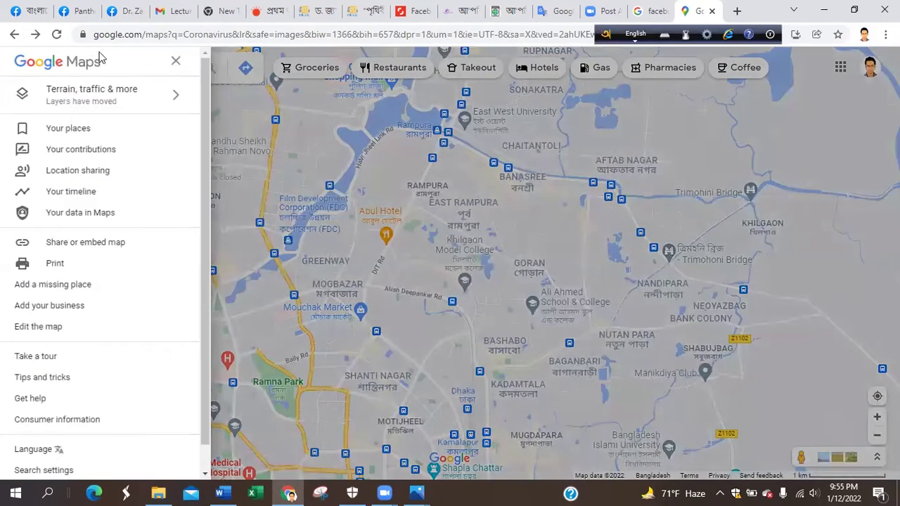
left_click(177, 64)
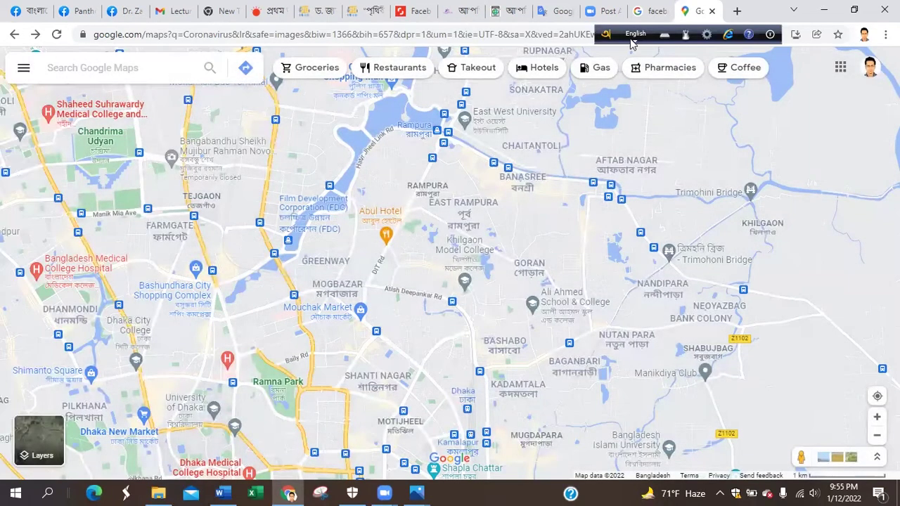
Search for "google advanced search" in a new browser tab and open Google's Advanced Search page
left_click(736, 9)
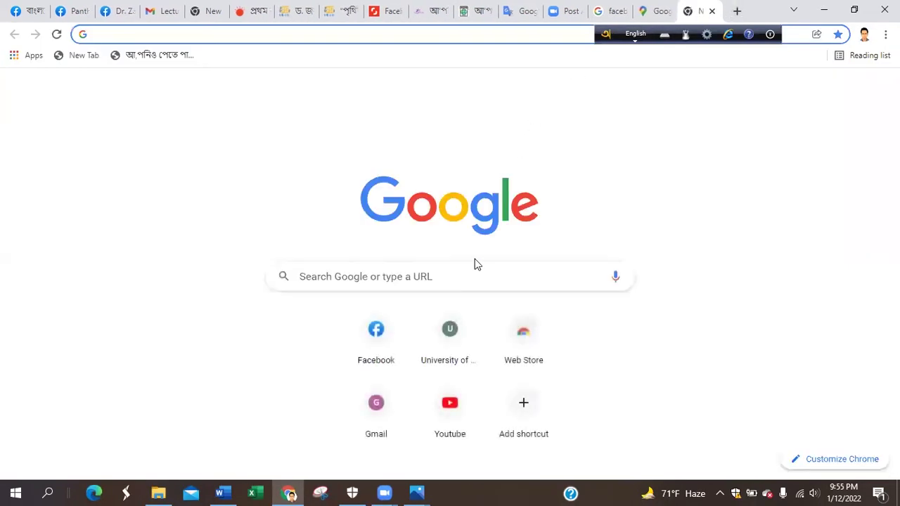
left_click(464, 274)
left_click(367, 310)
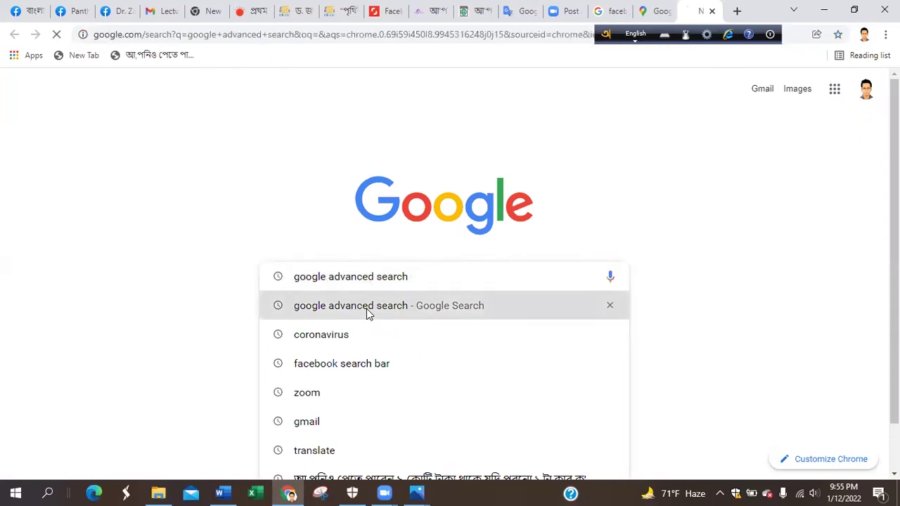
left_click(232, 196)
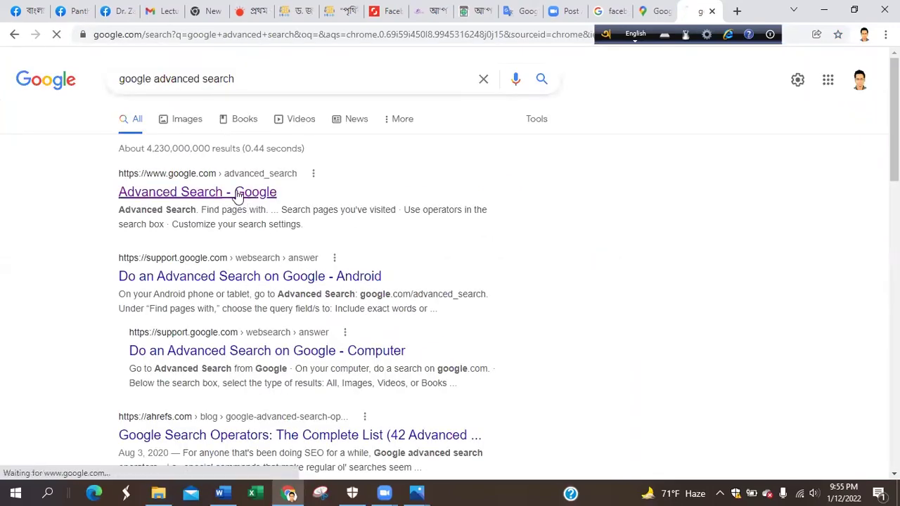
Run an advanced search for the exact phrase "Omicron Variant" in quotation marks, correcting the spelling of Variant
left_click(230, 201)
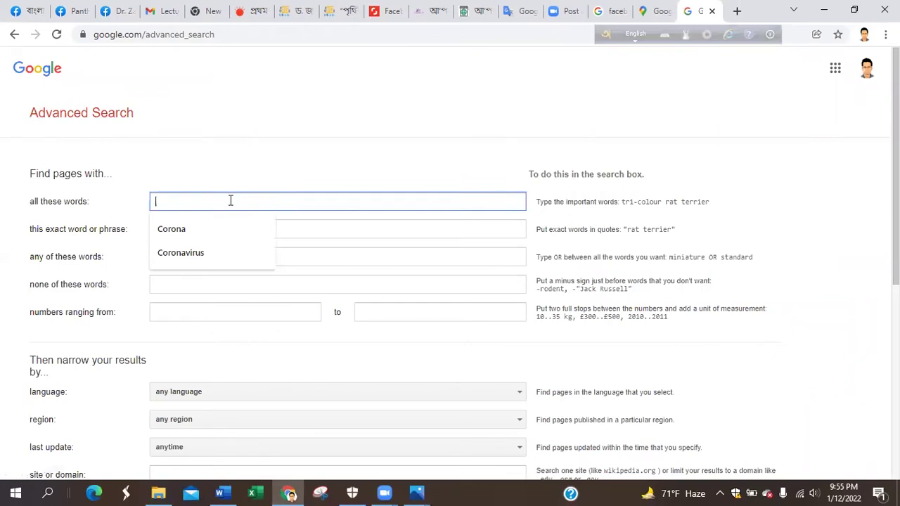
left_click(345, 236)
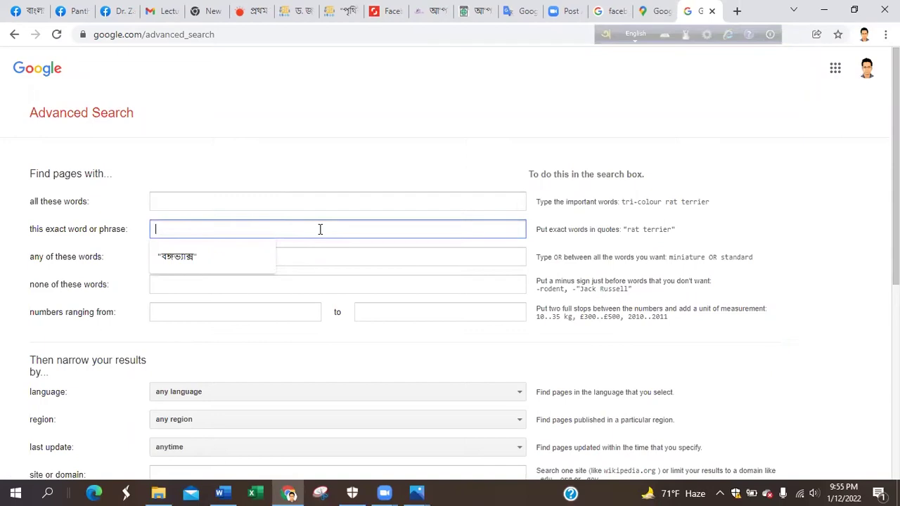
type("C")
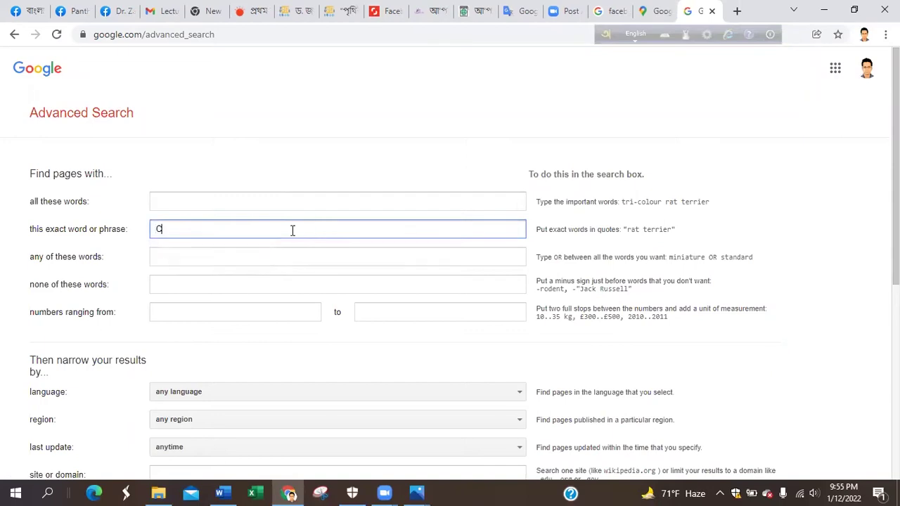
key("BackSpace")
type("\"Omicron Varriant\"")
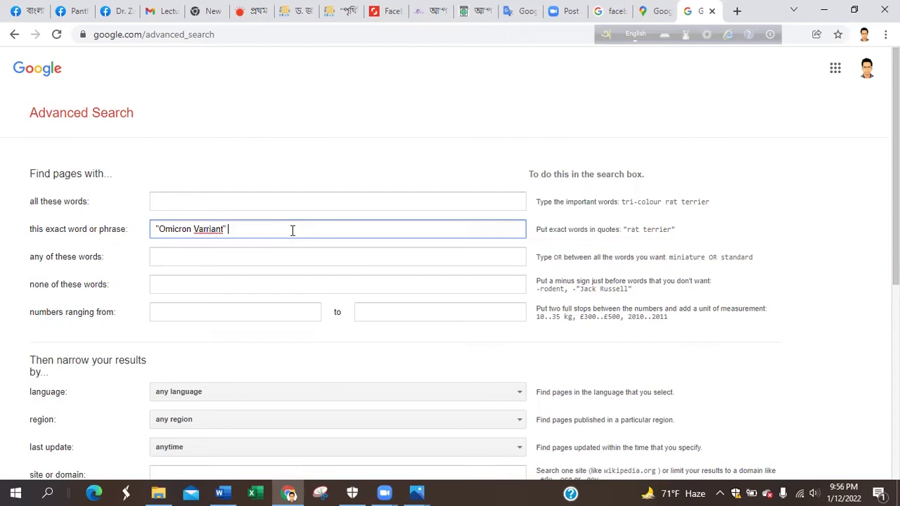
right_click(205, 230)
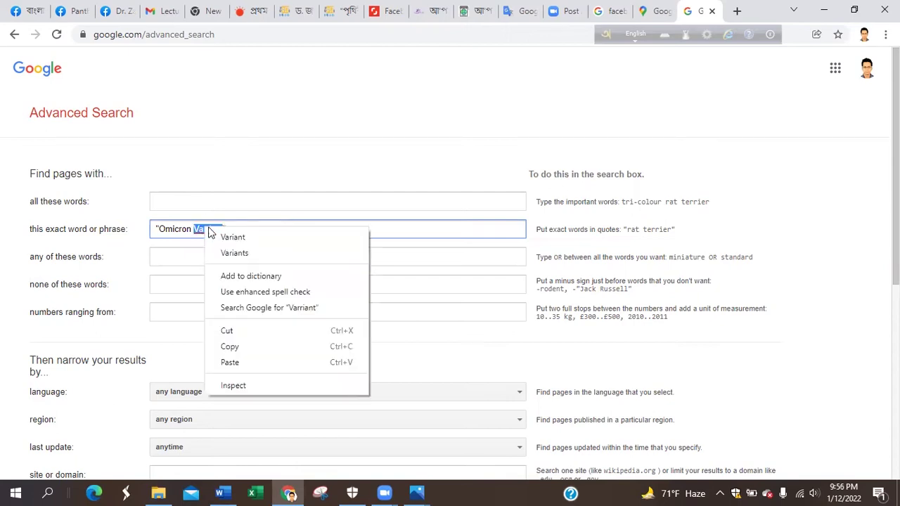
left_click(231, 238)
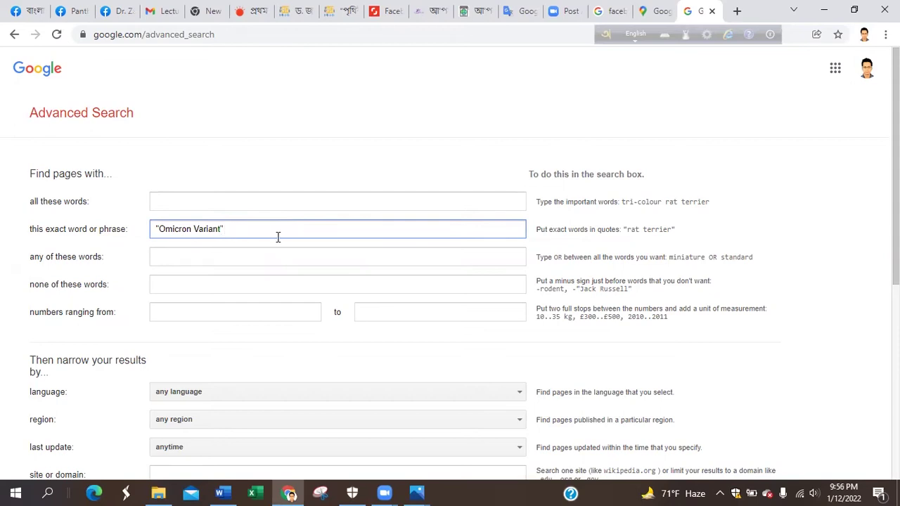
scroll(310, 267, "down", 4)
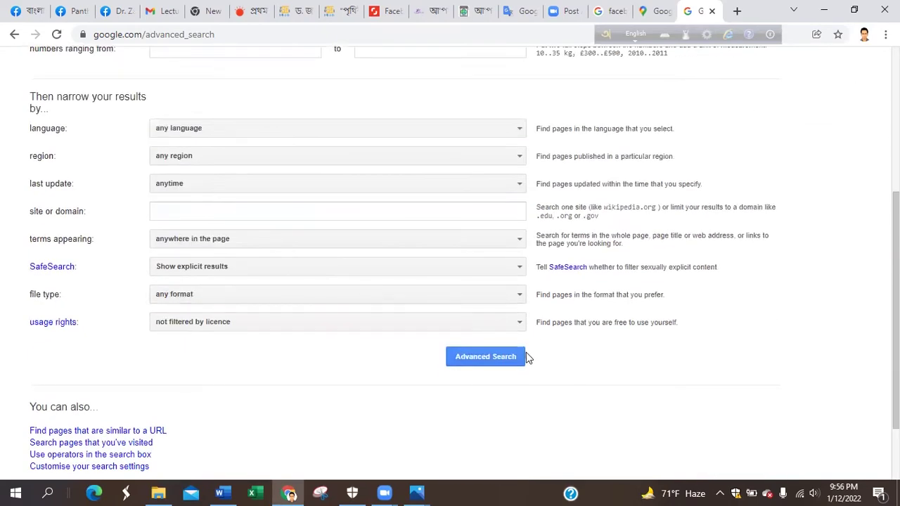
left_click(496, 360)
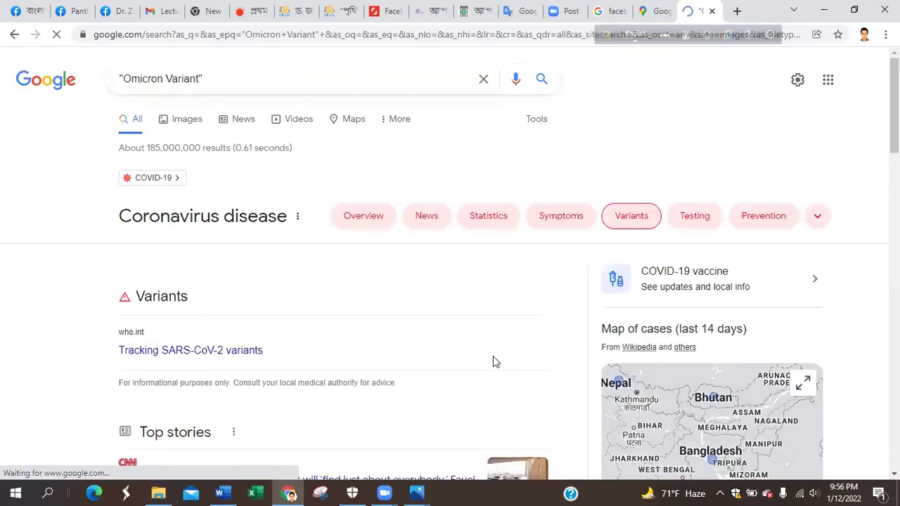
Examine the top stories, common questions and web results for "Omicron Variant"
scroll(430, 305, "down", 2)
scroll(431, 308, "down", 2)
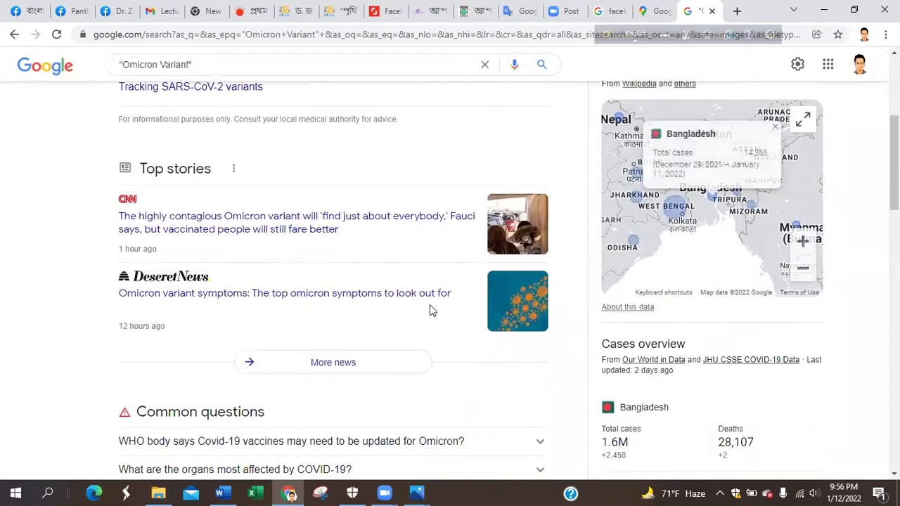
scroll(426, 310, "up", 4)
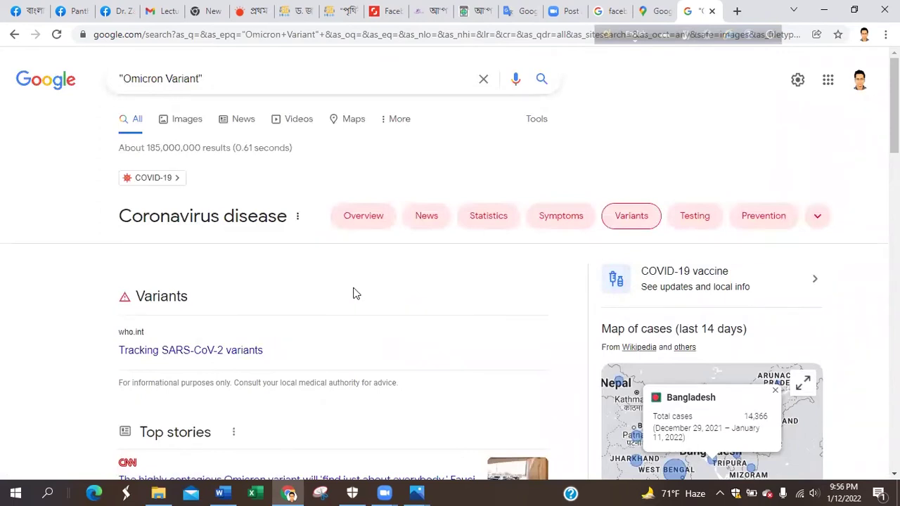
scroll(355, 294, "down", 5)
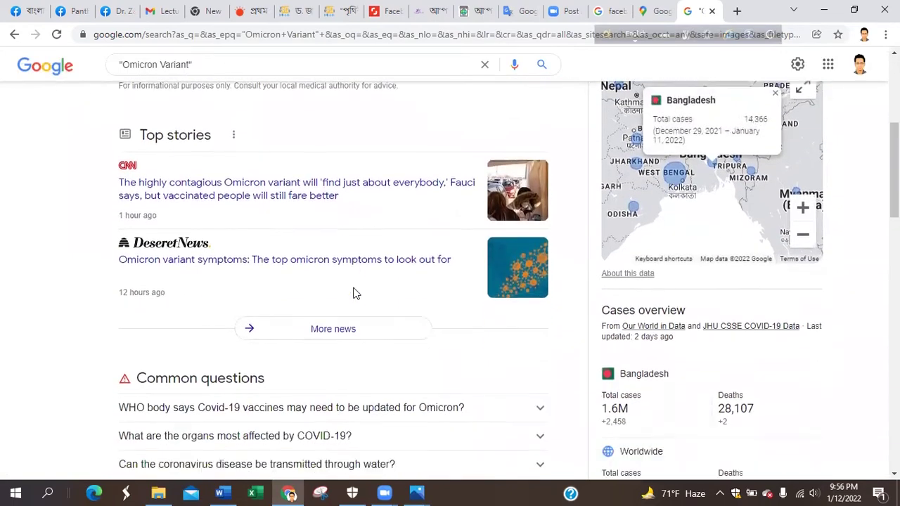
scroll(355, 294, "down", 2)
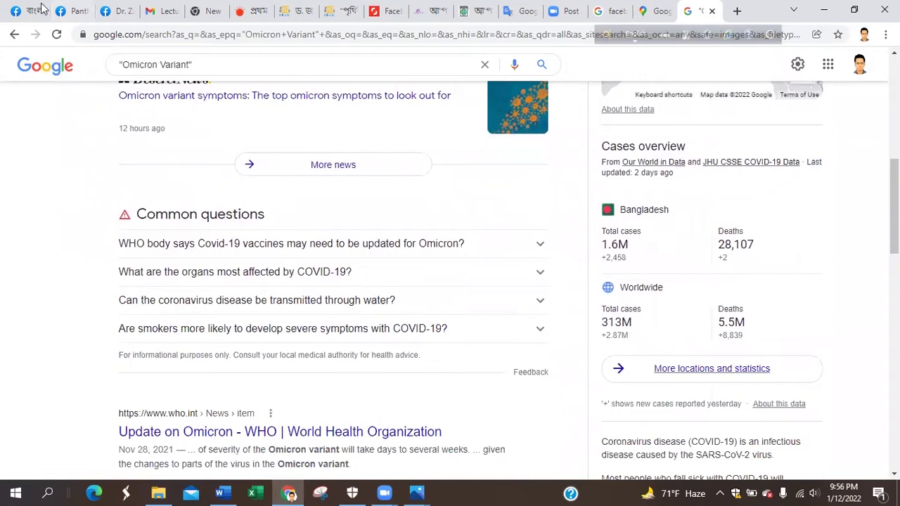
Return to the Advanced Search form and clear the exact word or phrase field
left_click(13, 35)
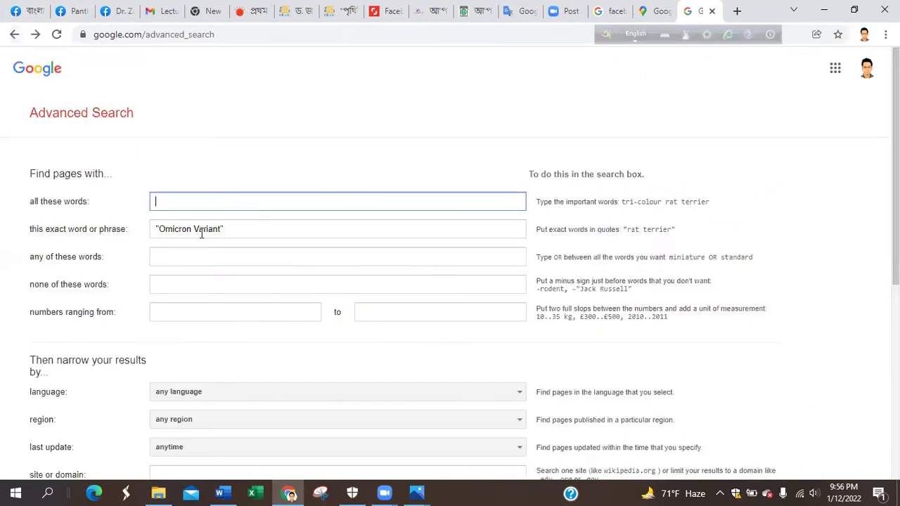
left_click(157, 229)
triple_click(185, 229)
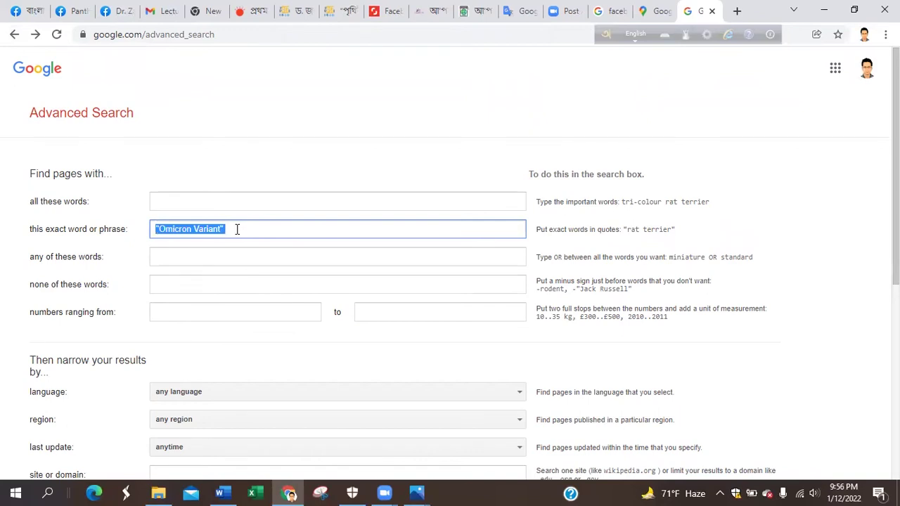
key("BackSpace")
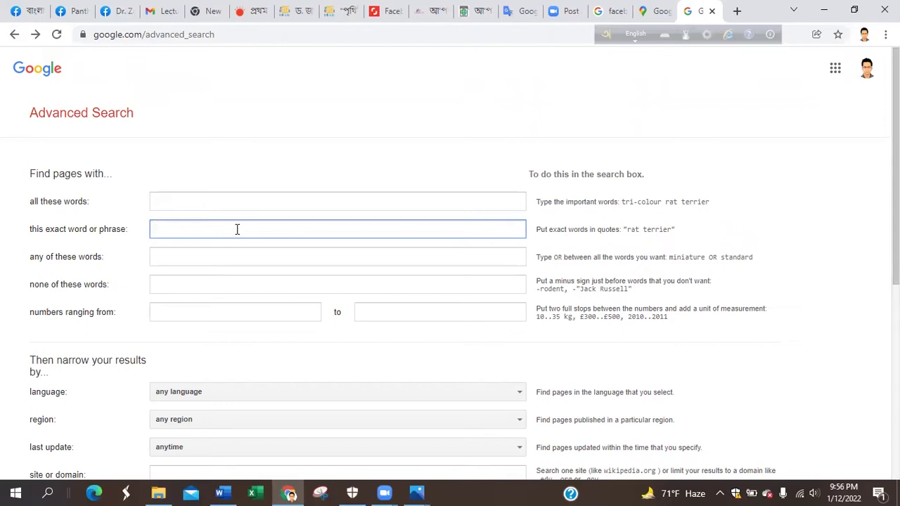
Switch the keyboard to Bangla and run an advanced search for the exact phrase "বঙ্গভ্যাক্স" in quotation marks
left_click(635, 34)
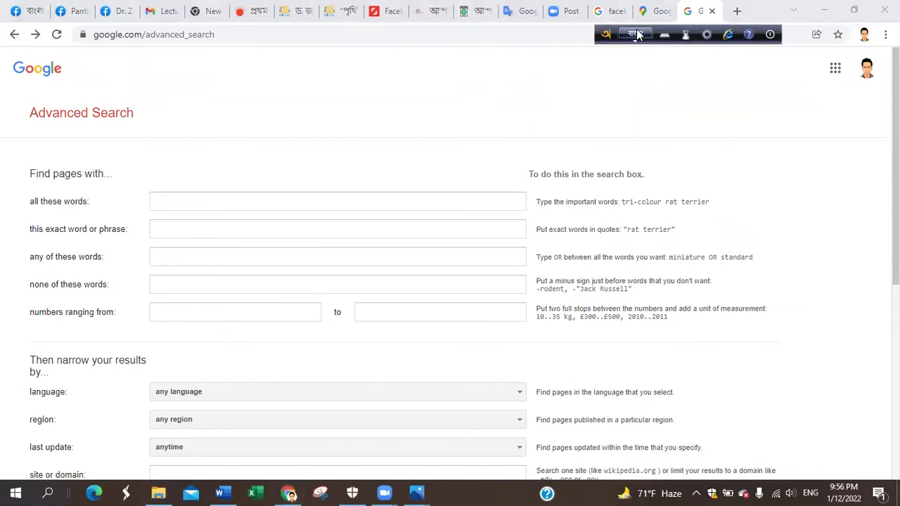
left_click(176, 231)
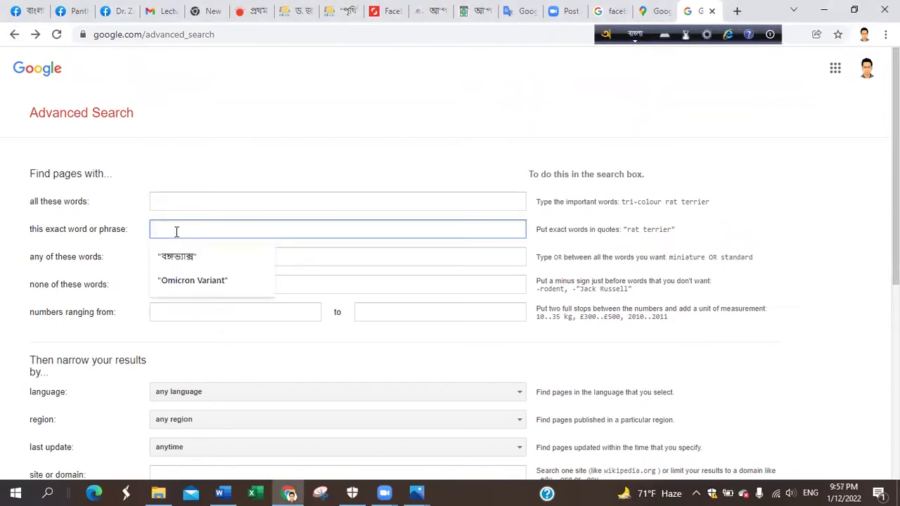
type("\"ব")
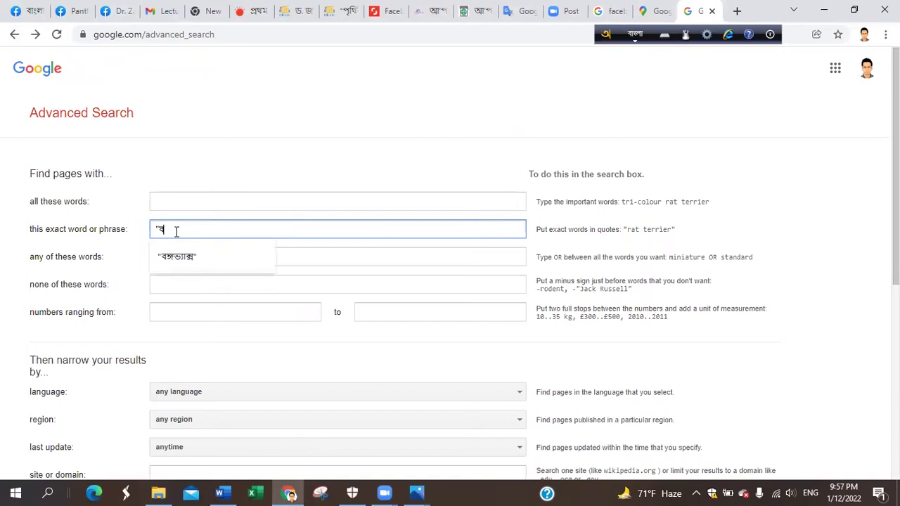
type("ঙ্গভ্যাক্স")
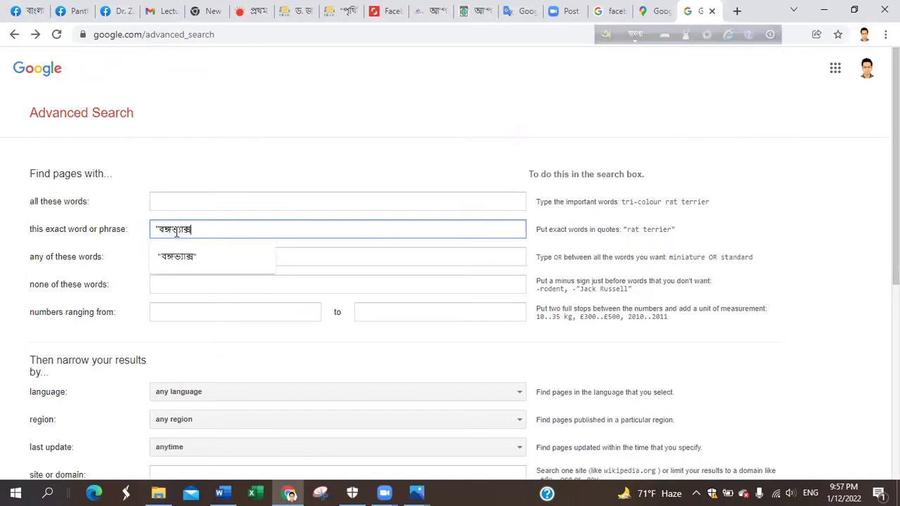
scroll(294, 282, "down", 5)
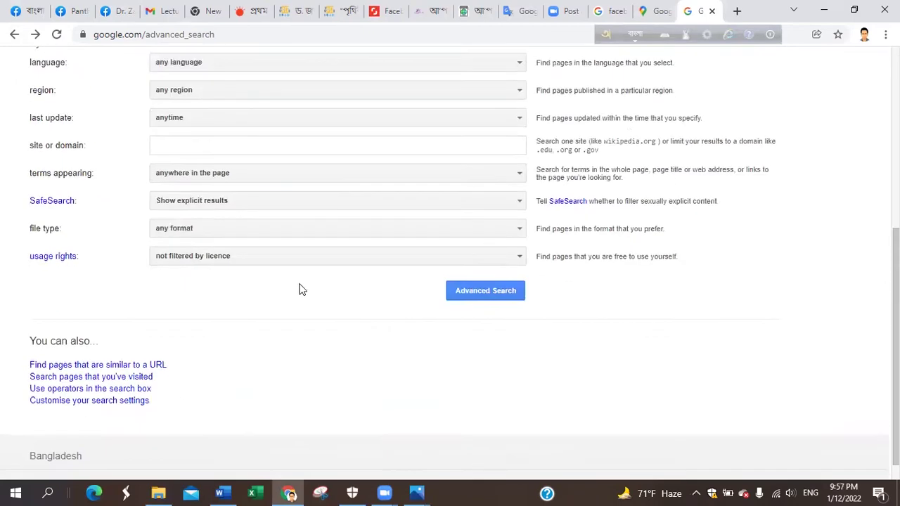
left_click(492, 290)
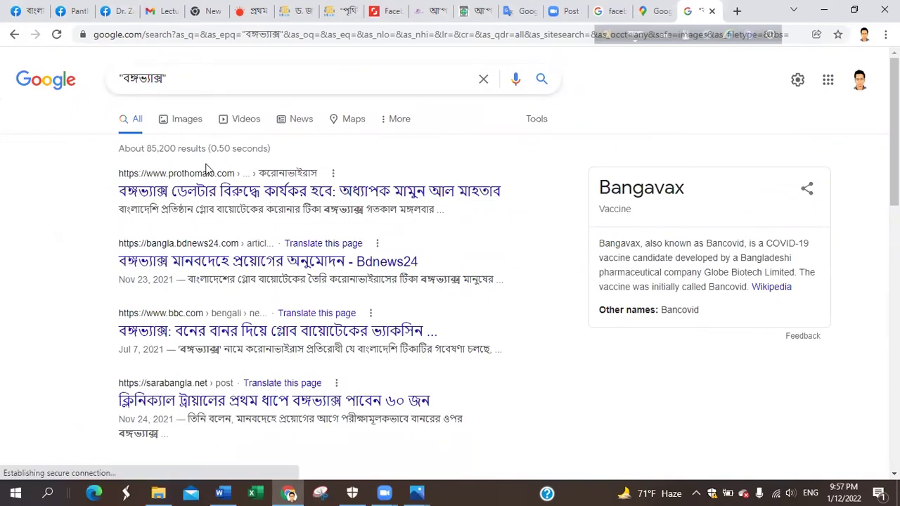
Examine the web and video results for "বঙ্গভ্যাক্স" down to the page end and back up
scroll(261, 179, "down", 1)
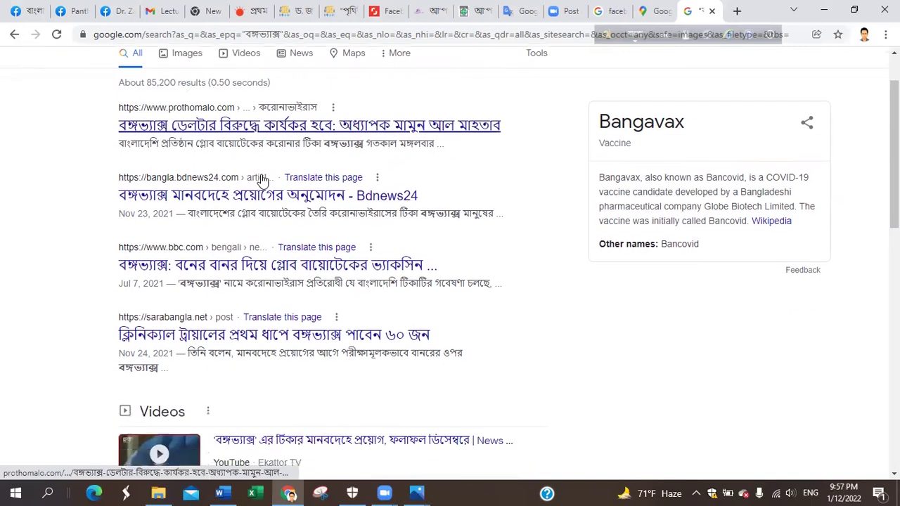
scroll(261, 179, "down", 5)
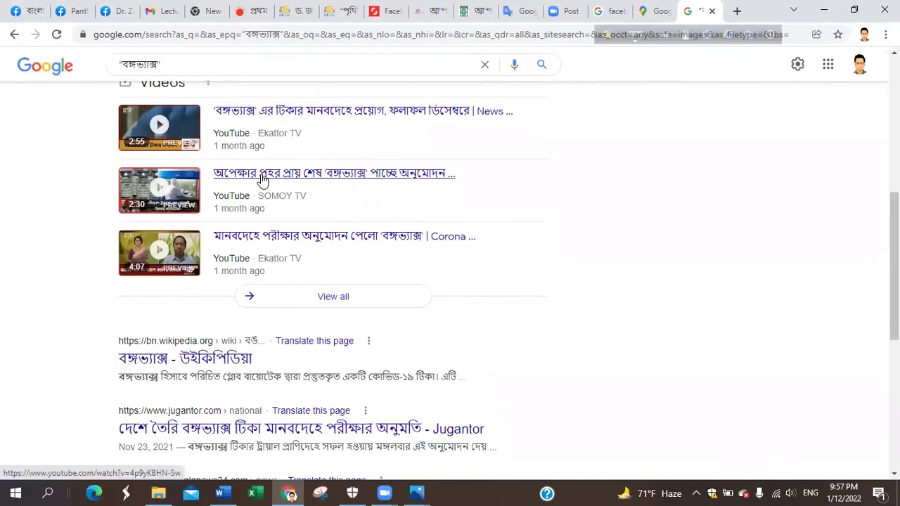
scroll(262, 179, "down", 3)
scroll(262, 179, "down", 2)
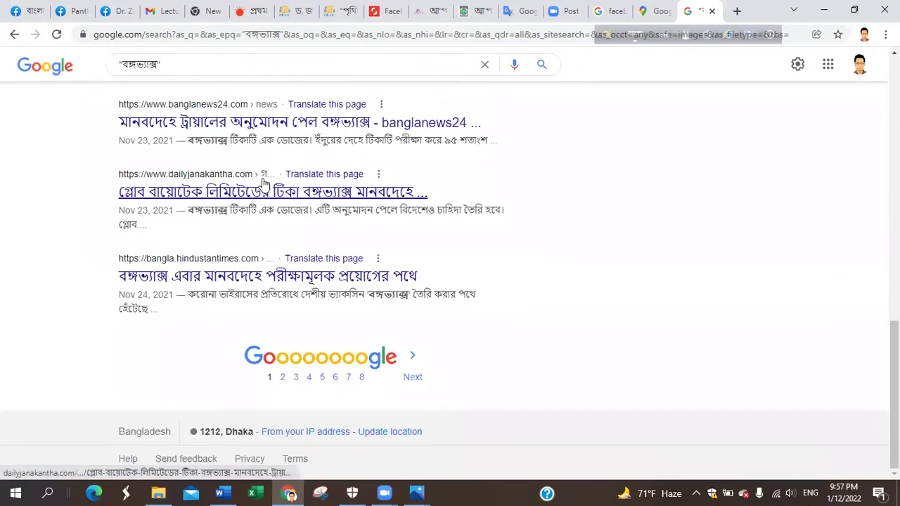
scroll(264, 179, "up", 6)
scroll(264, 182, "up", 2)
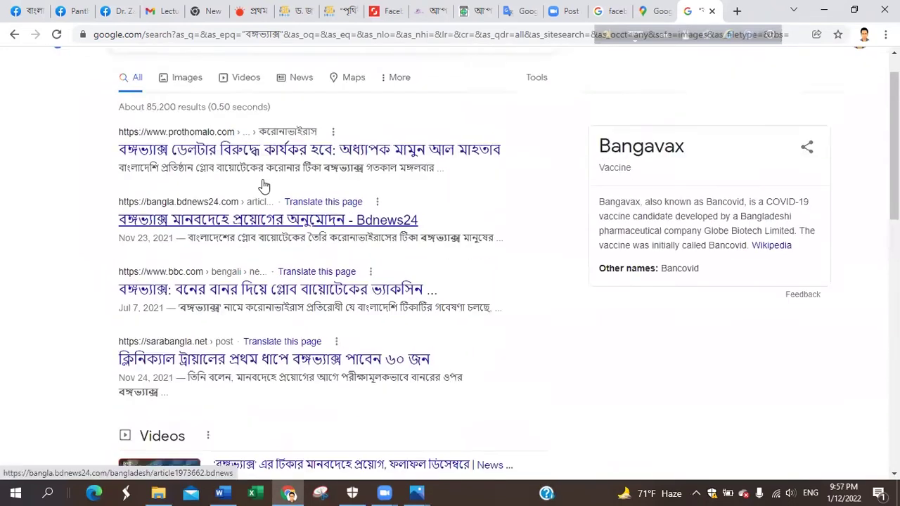
left_click(14, 36)
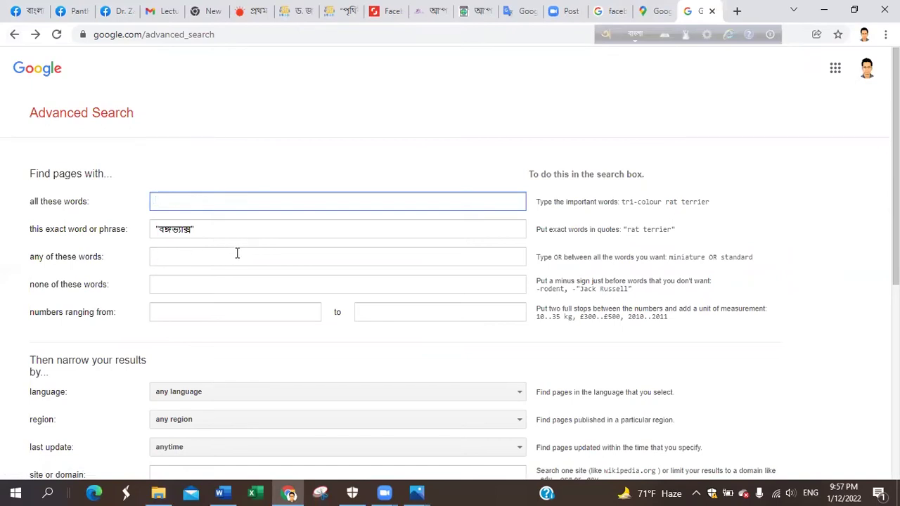
scroll(237, 254, "down", 1)
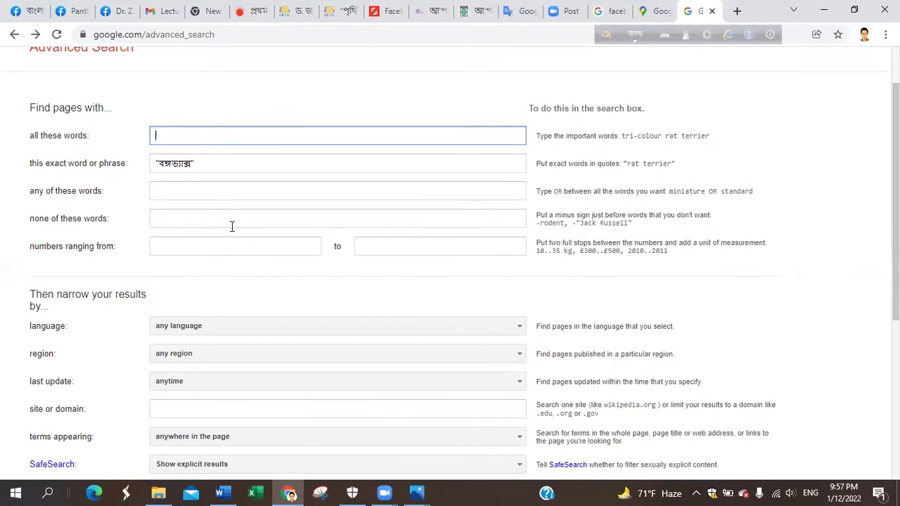
scroll(230, 226, "down", 3)
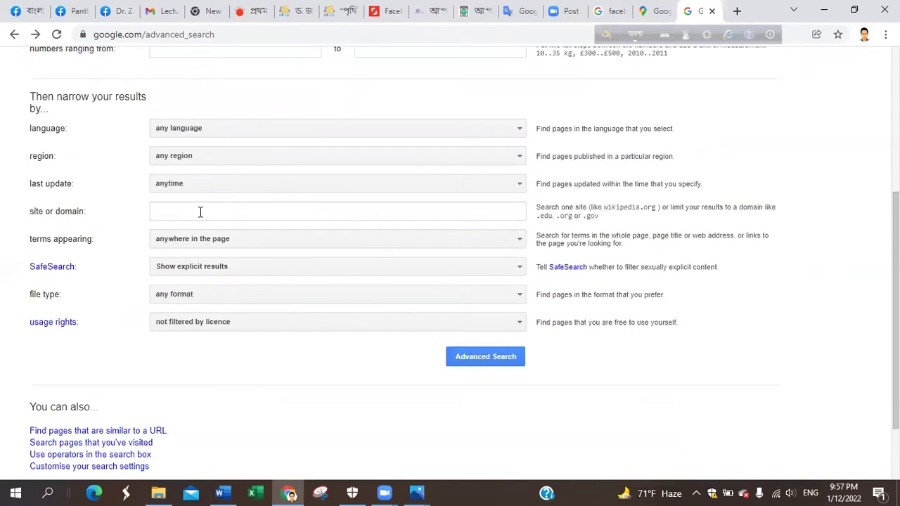
scroll(195, 223, "up", 3)
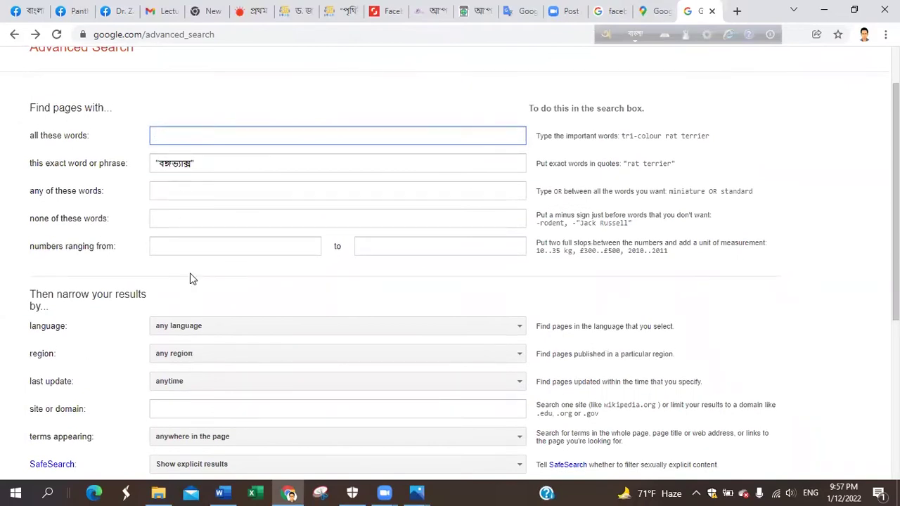
scroll(169, 317, "down", 1)
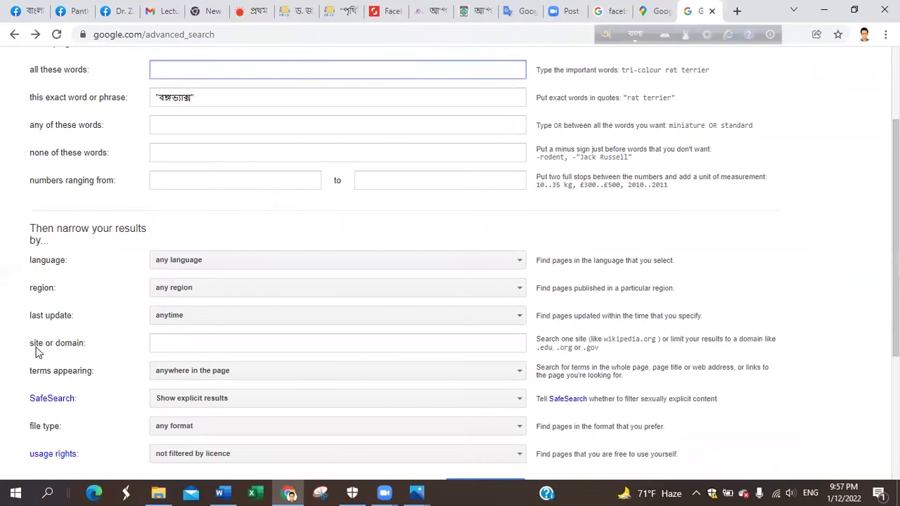
left_click(174, 344)
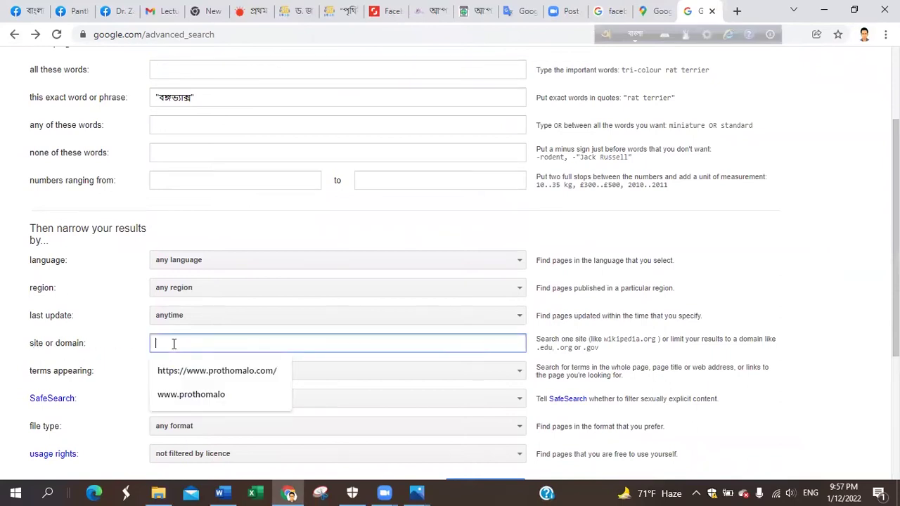
left_click(188, 373)
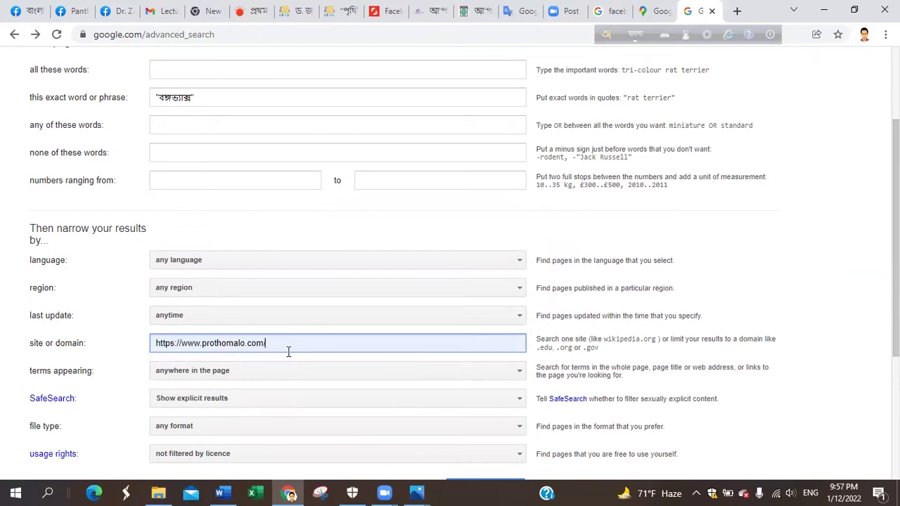
scroll(408, 345, "down", 2)
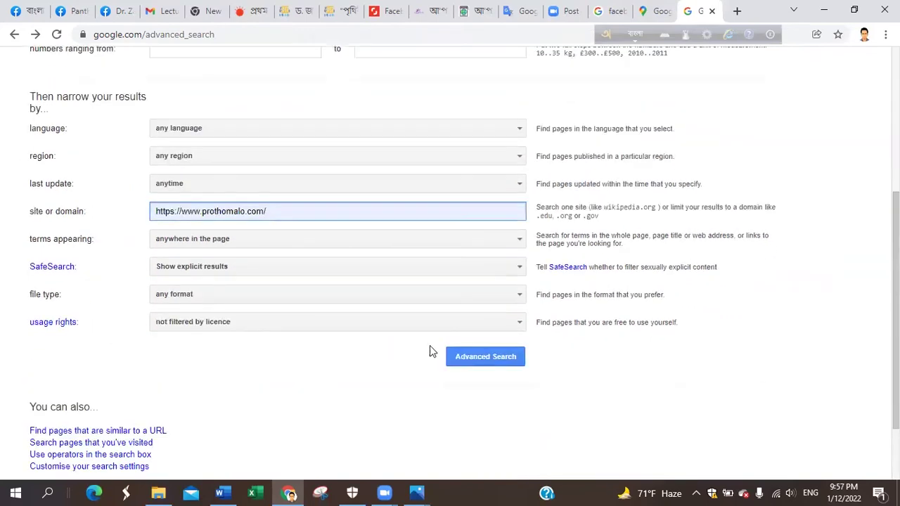
left_click(484, 359)
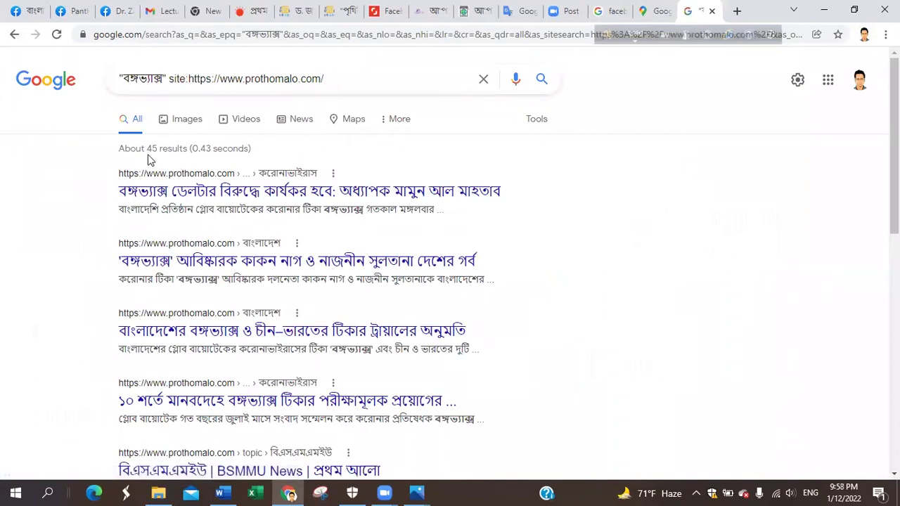
Review the "বঙ্গভ্যাক্স" results from the Prothom Alo site
left_click(201, 188)
scroll(289, 206, "down", 1)
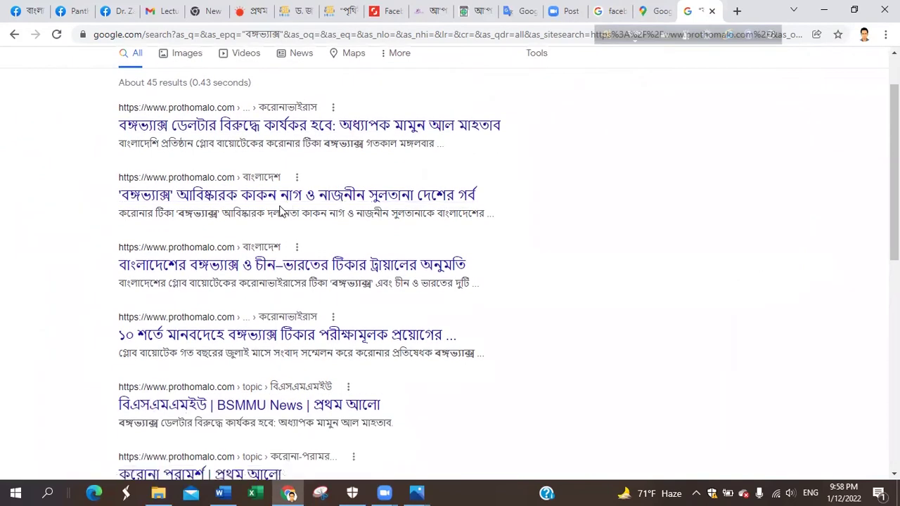
scroll(279, 212, "down", 4)
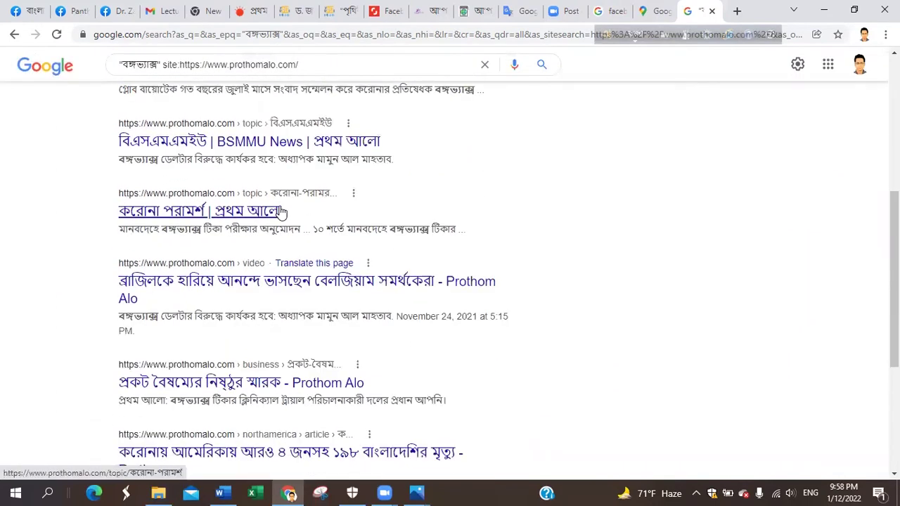
scroll(280, 212, "down", 2)
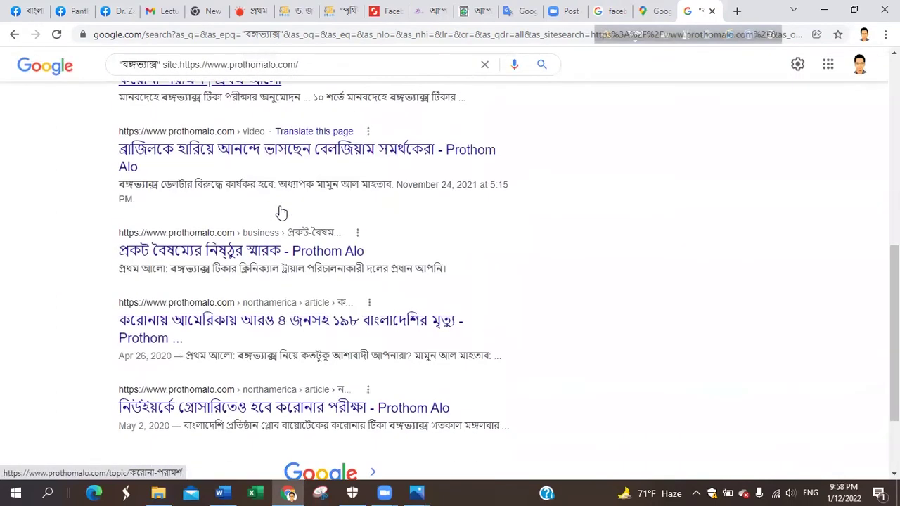
Go back to the Advanced Search form and remove the Bangla exact phrase
left_click(14, 37)
double_click(179, 224)
triple_click(180, 223)
key("BackSpace")
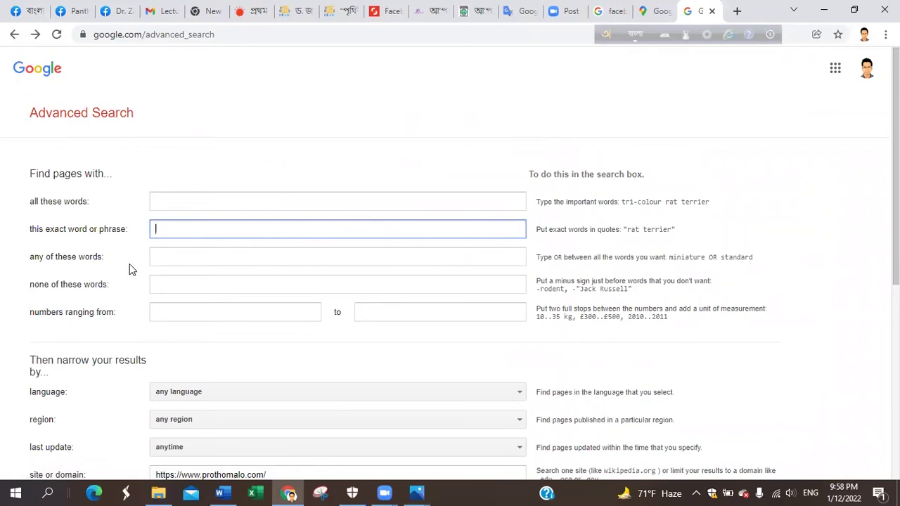
left_click(175, 258)
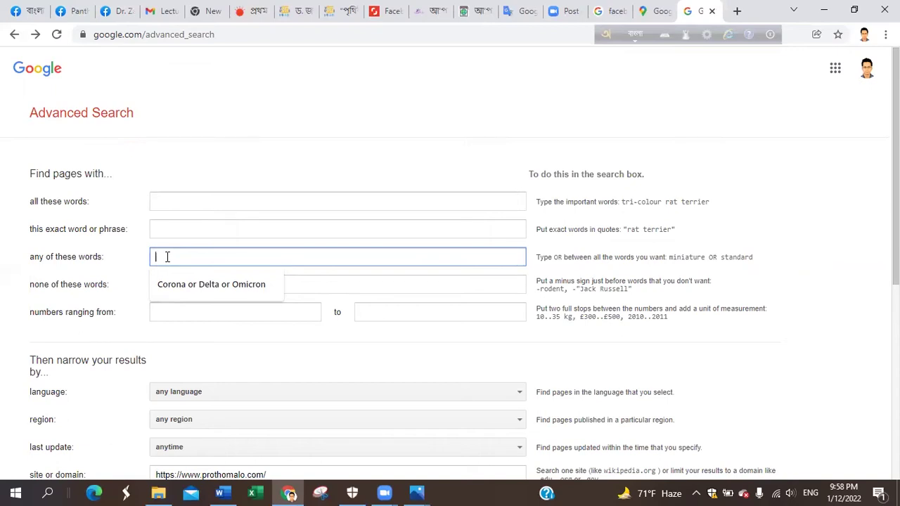
type("ক")
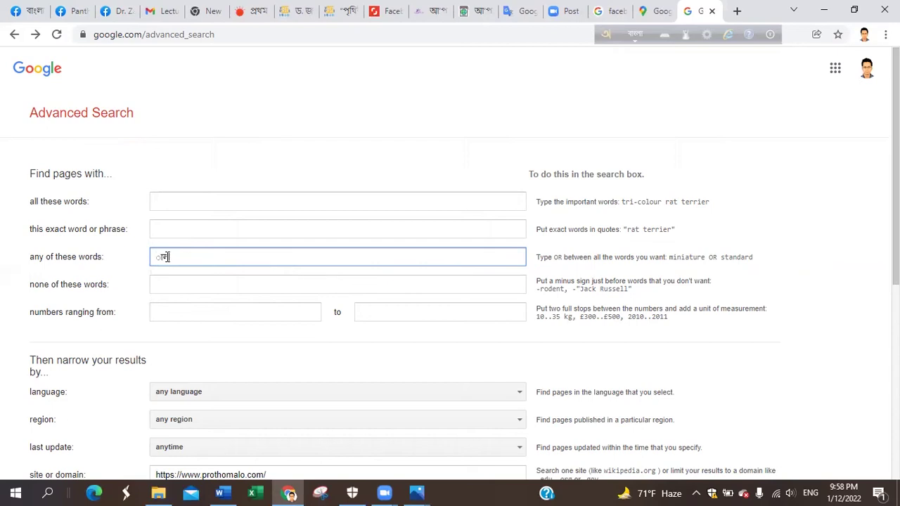
key("BackSpace")
Switch the keyboard to English and run an advanced search for any of the words "Alfa or Delta or Omicron"
left_click(636, 34)
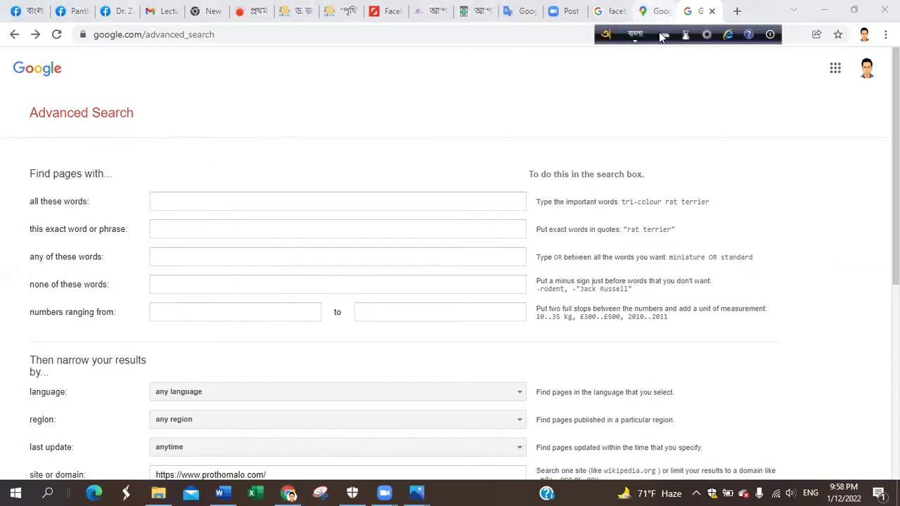
left_click(324, 258)
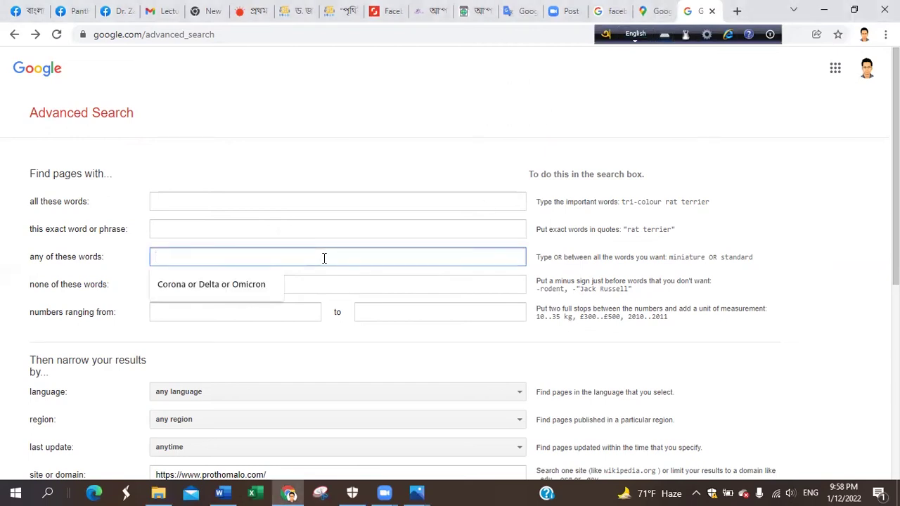
type("Alfa")
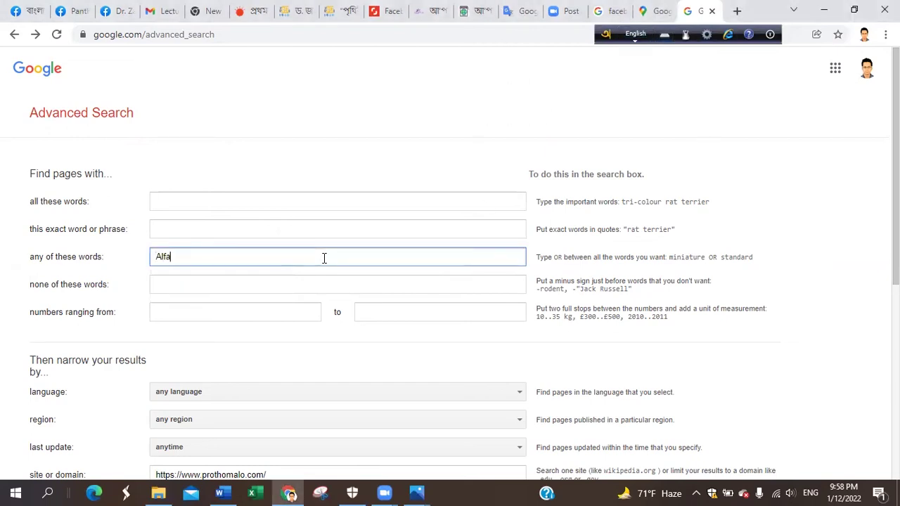
type(" or De")
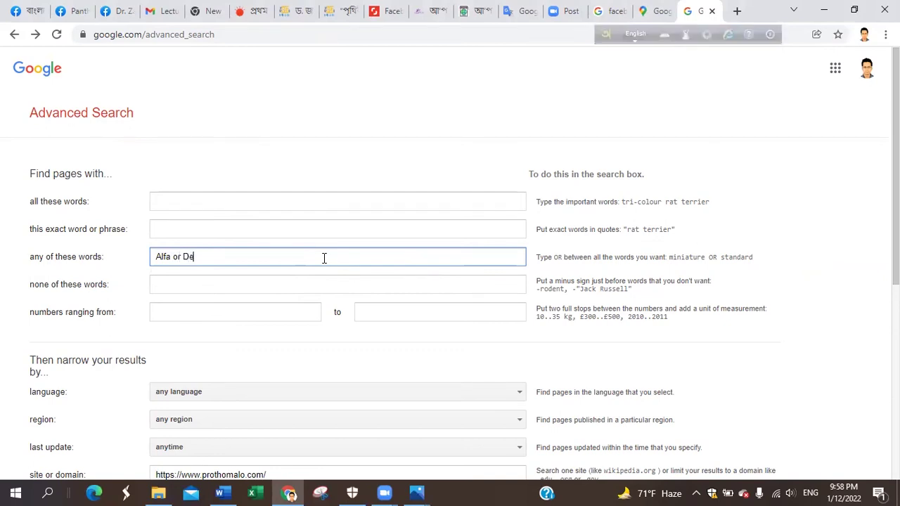
type("lta or Omicron")
scroll(342, 271, "down", 4)
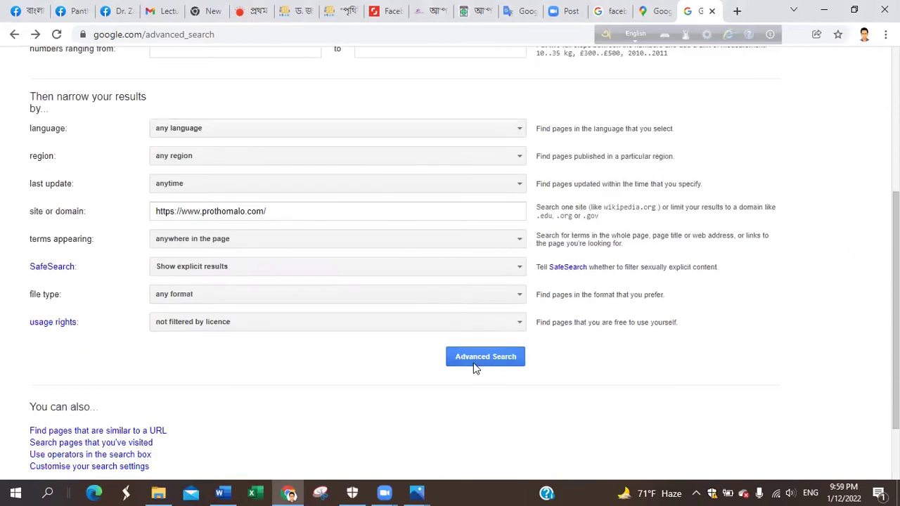
left_click(475, 362)
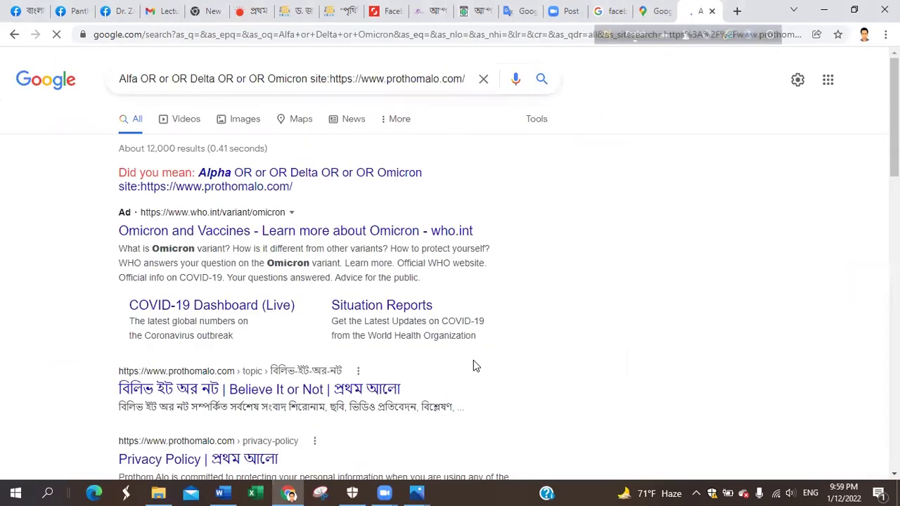
Look through the results of the Alfa, Delta or Omicron search and return to the top of the page
scroll(495, 340, "down", 3)
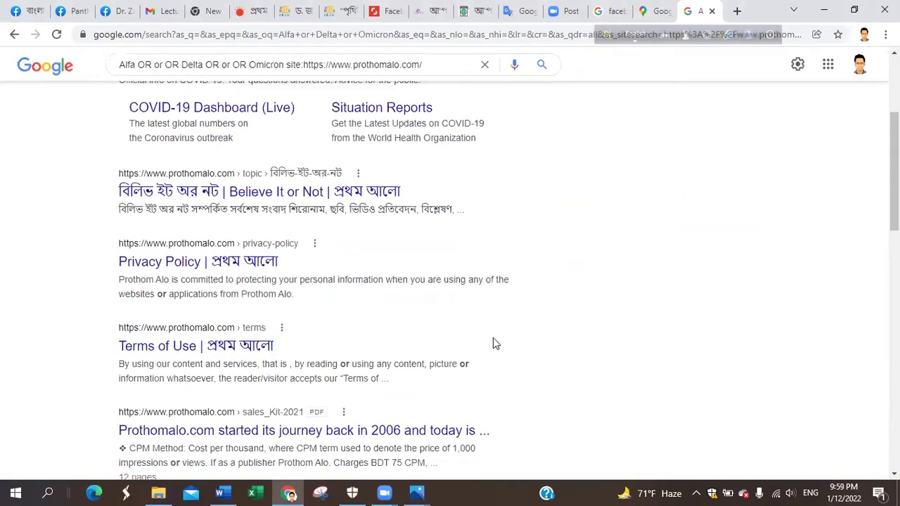
scroll(493, 343, "down", 1)
scroll(491, 341, "down", 3)
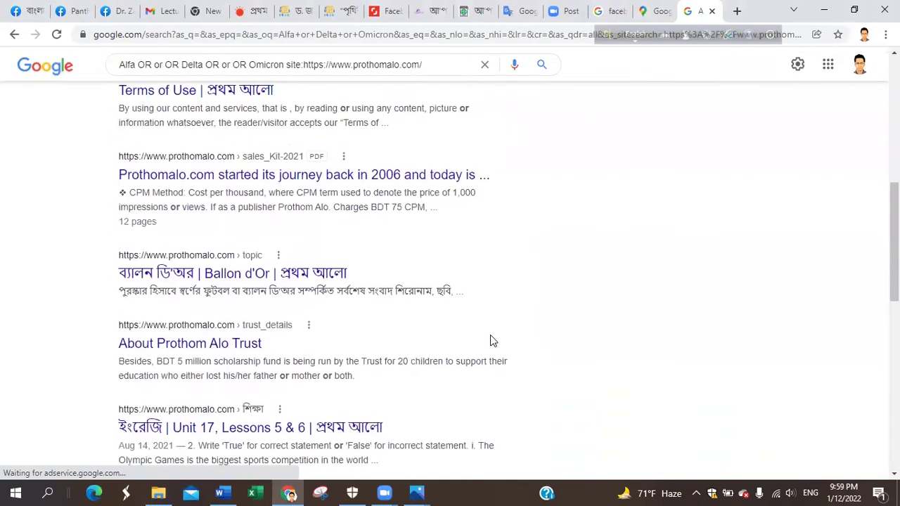
scroll(490, 337, "down", 2)
scroll(490, 338, "up", 5)
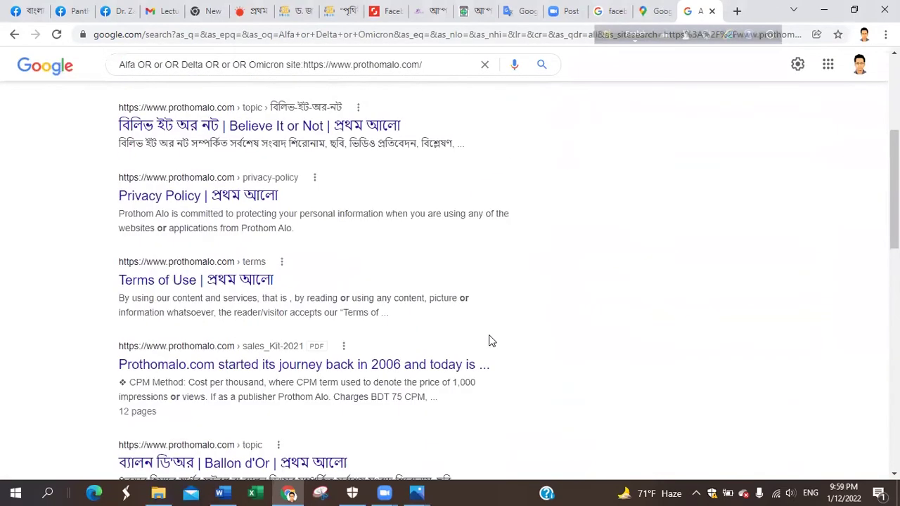
scroll(490, 340, "up", 4)
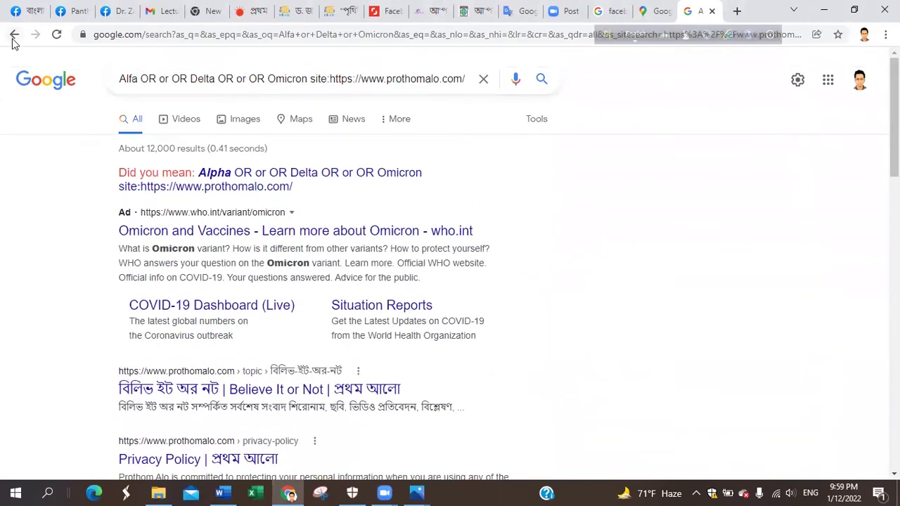
Return to the Advanced Search form, clear the site or domain restriction, and rerun the search for any of the words "Alfa or Delta or Omicron"
left_click(14, 35)
scroll(199, 301, "down", 1)
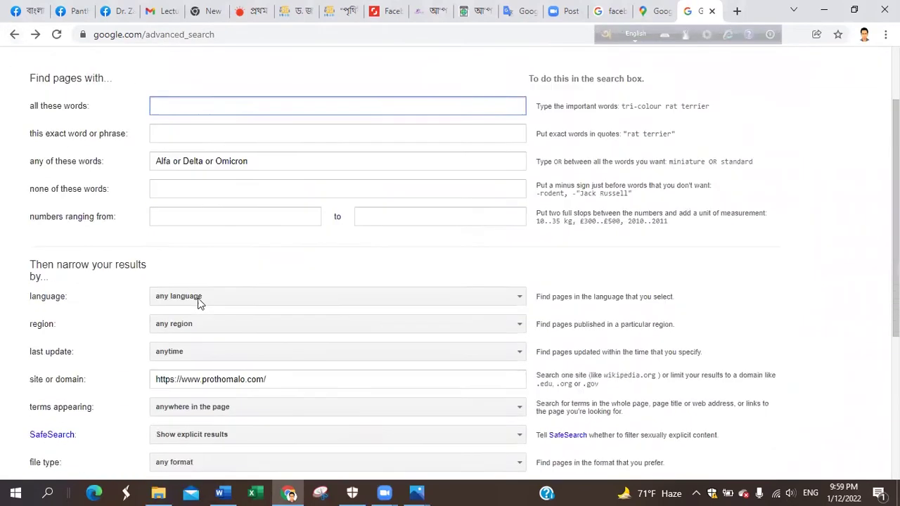
triple_click(188, 342)
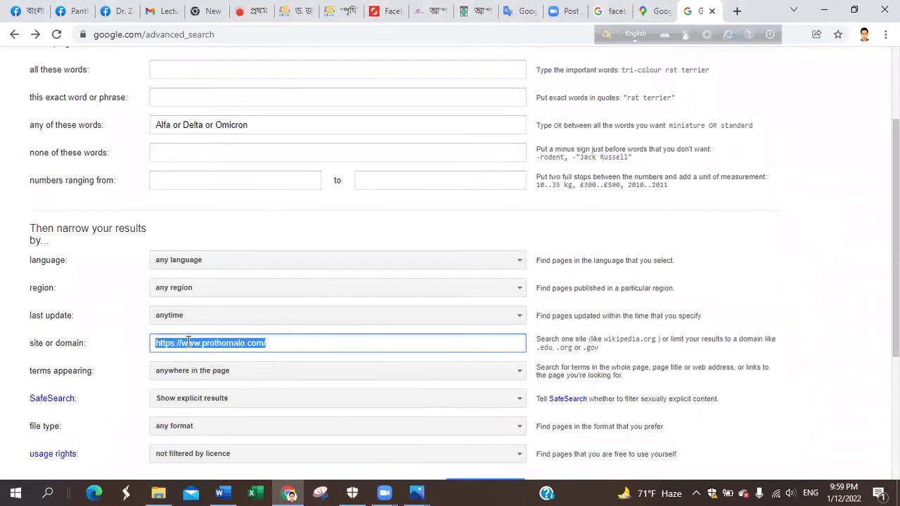
key("BackSpace")
scroll(284, 320, "down", 2)
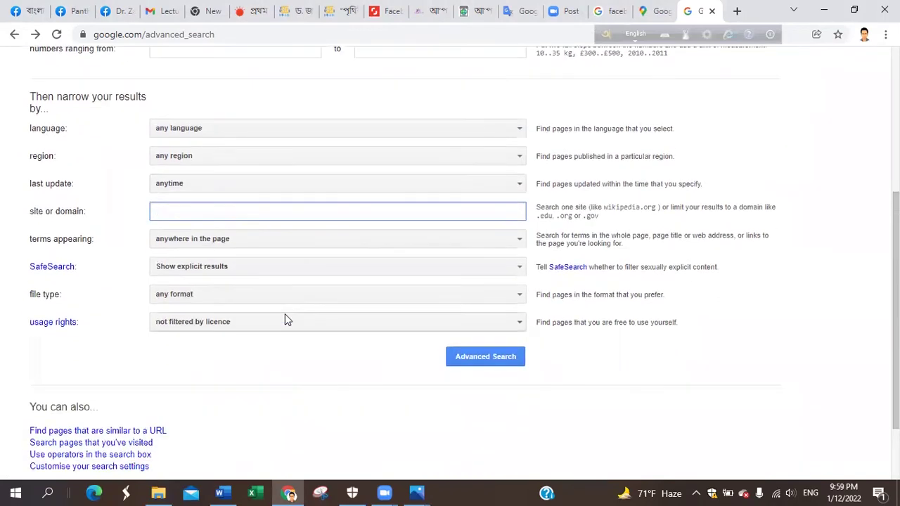
scroll(290, 320, "up", 3)
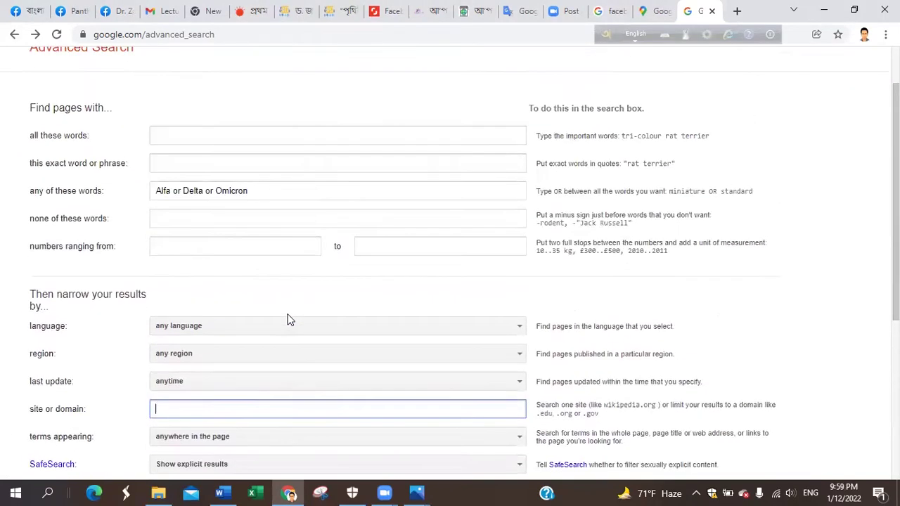
scroll(285, 320, "down", 2)
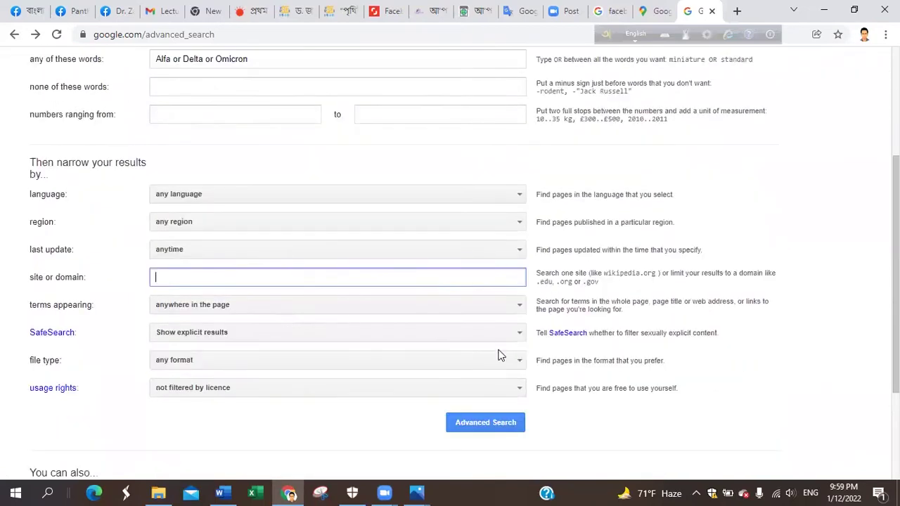
left_click(487, 423)
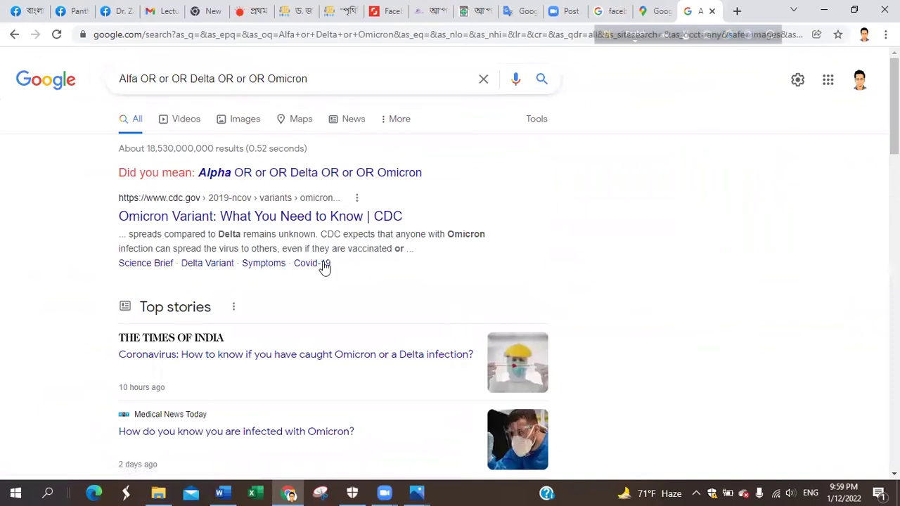
Look through the unrestricted results for Alfa, Delta or Omicron, from the top stories to the lower web results
scroll(282, 247, "down", 2)
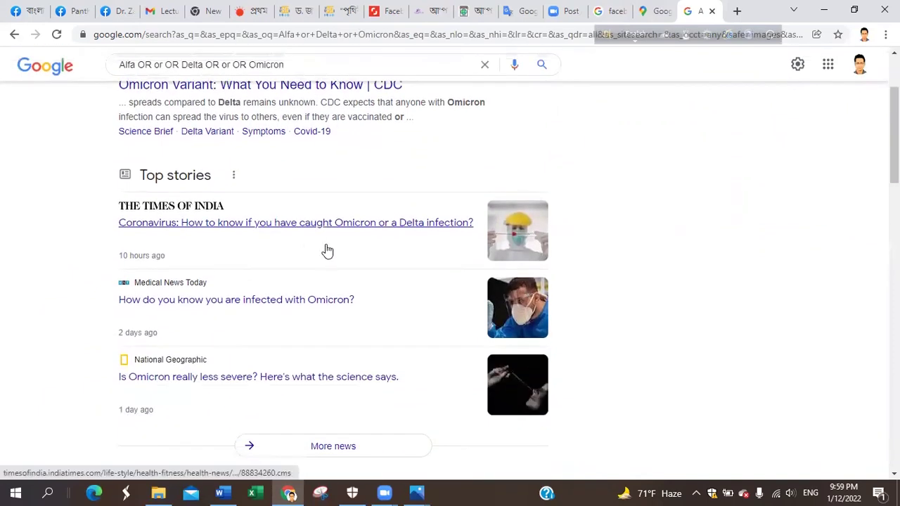
scroll(326, 250, "up", 1)
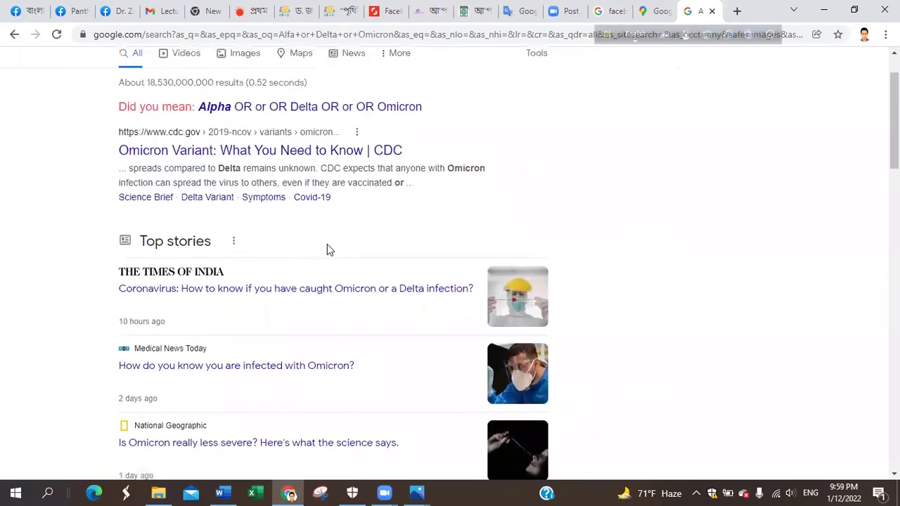
scroll(327, 248, "down", 3)
scroll(328, 251, "down", 1)
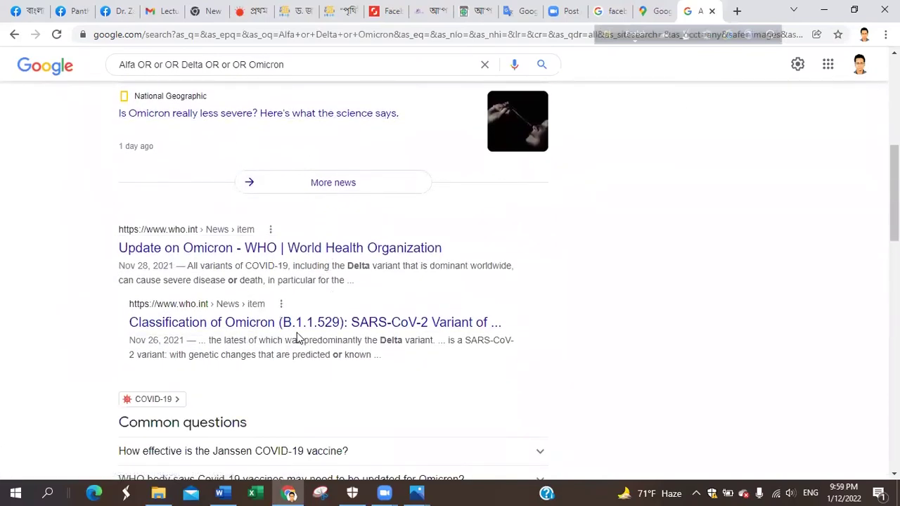
scroll(297, 337, "down", 1)
scroll(292, 332, "down", 2)
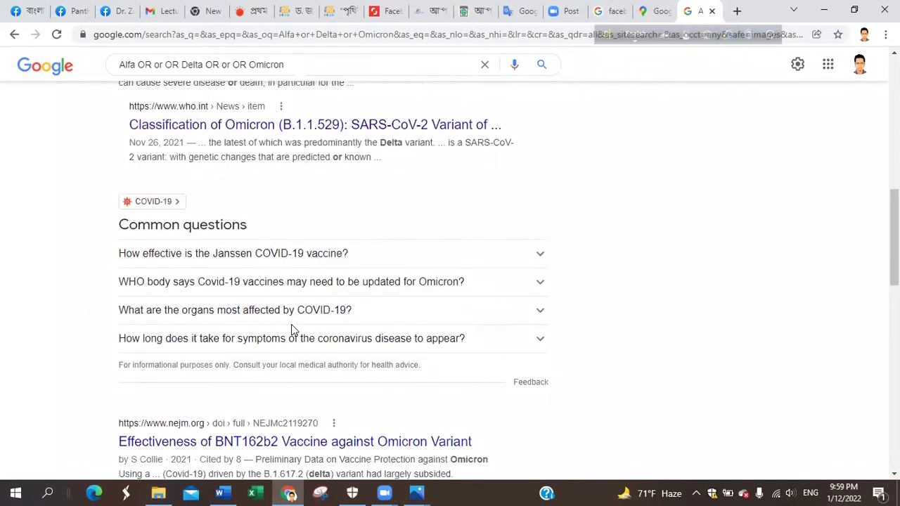
scroll(292, 327, "down", 2)
scroll(284, 325, "down", 1)
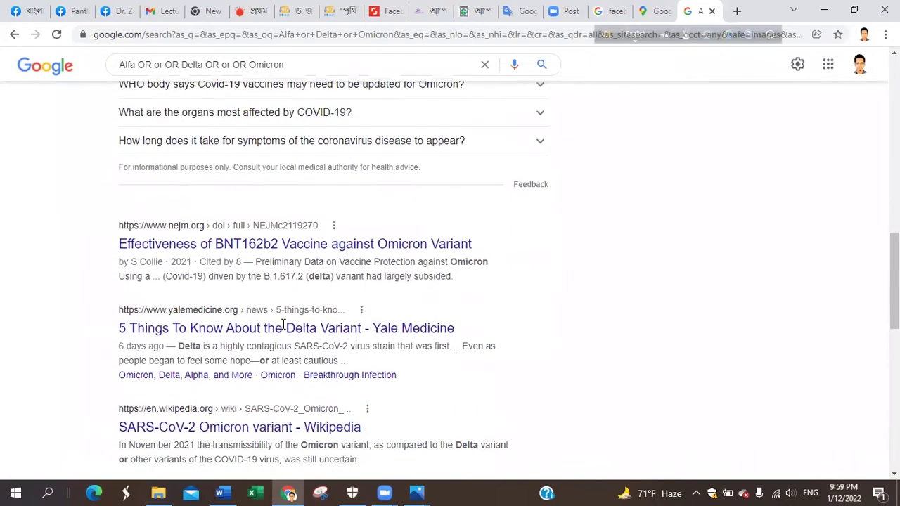
scroll(285, 328, "down", 1)
scroll(283, 328, "down", 4)
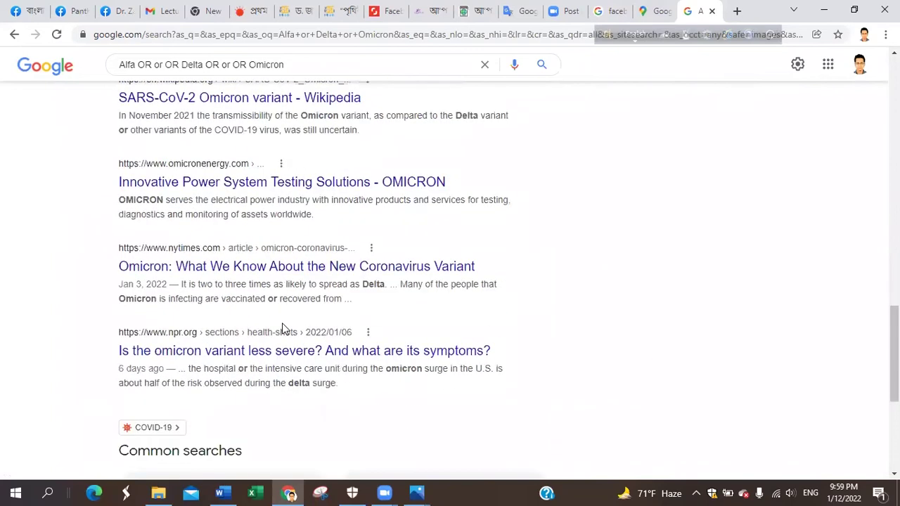
Go back to the Advanced Search form and clear the any-of-these-words entry
left_click(16, 37)
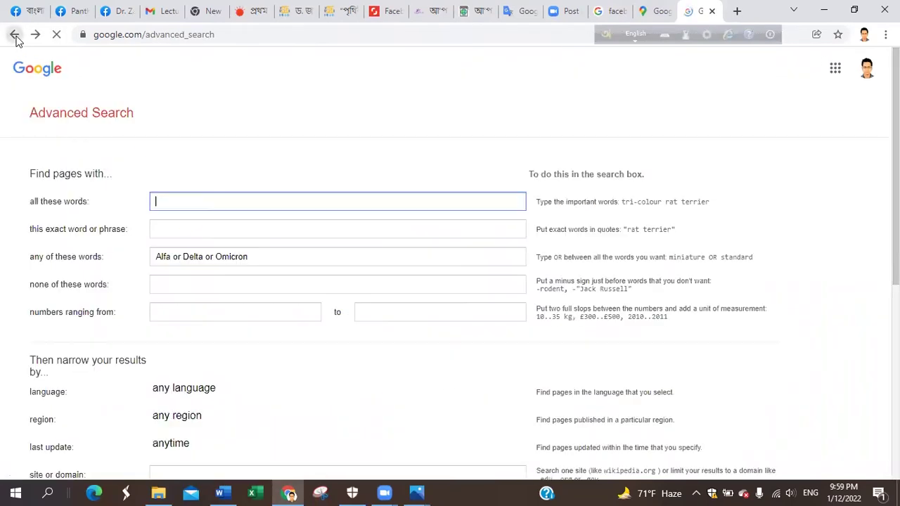
triple_click(242, 256)
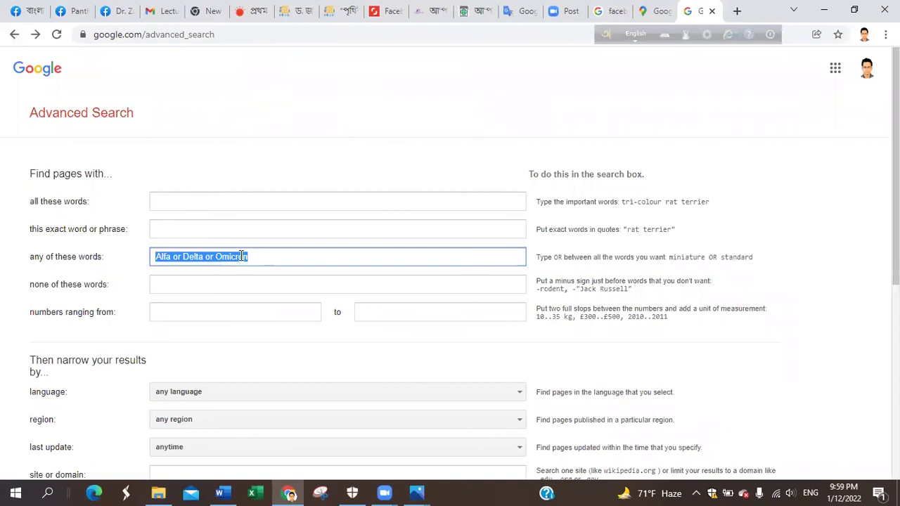
key("BackSpace")
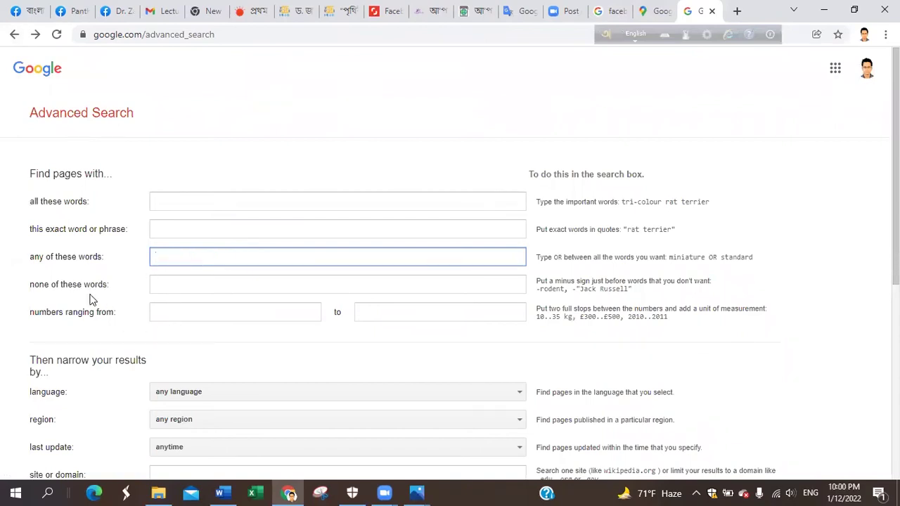
Run an advanced search with "Coronavirus -Omicron" entered for none of these words
left_click(184, 287)
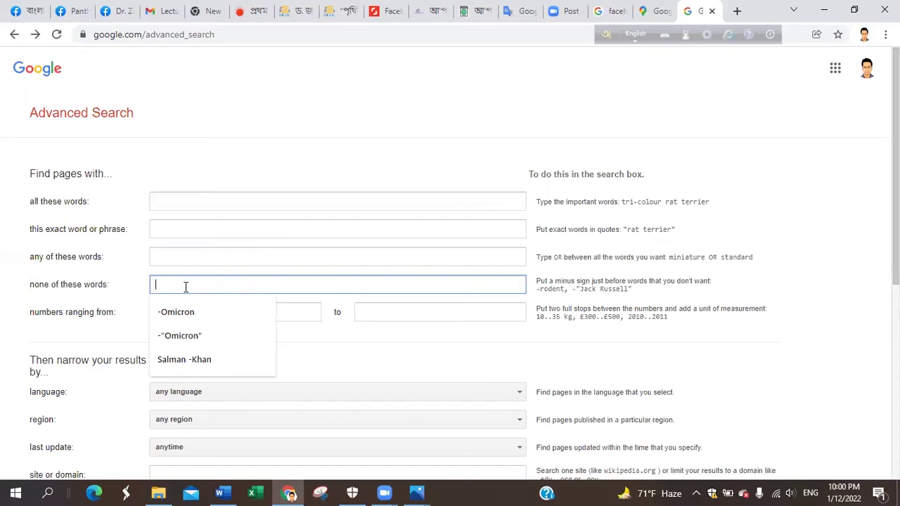
type("-")
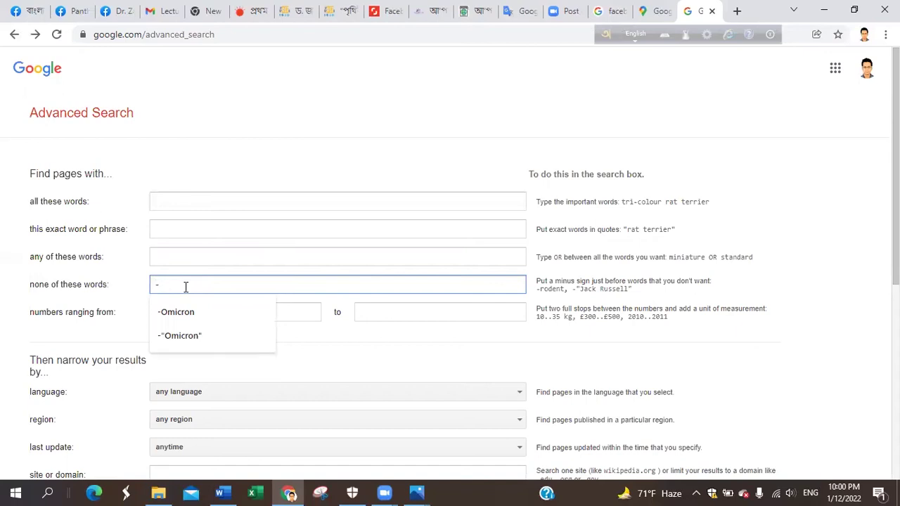
type("O")
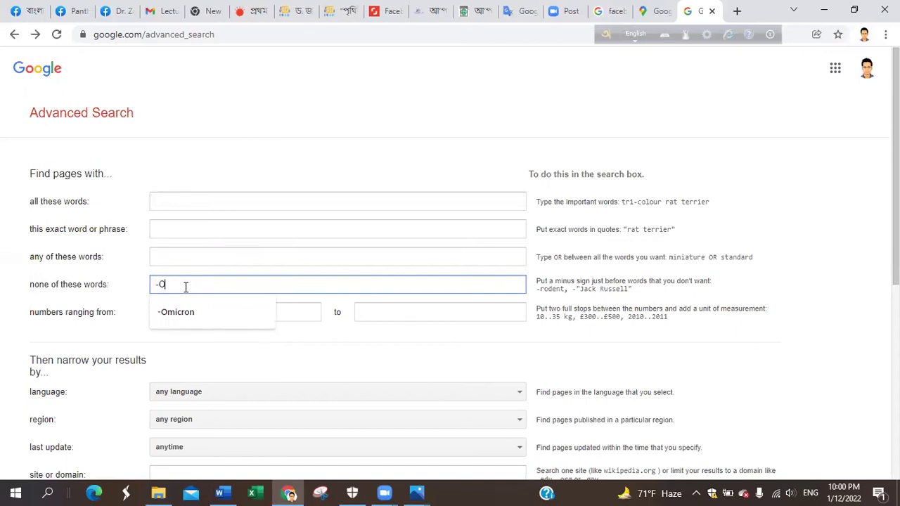
type("micron")
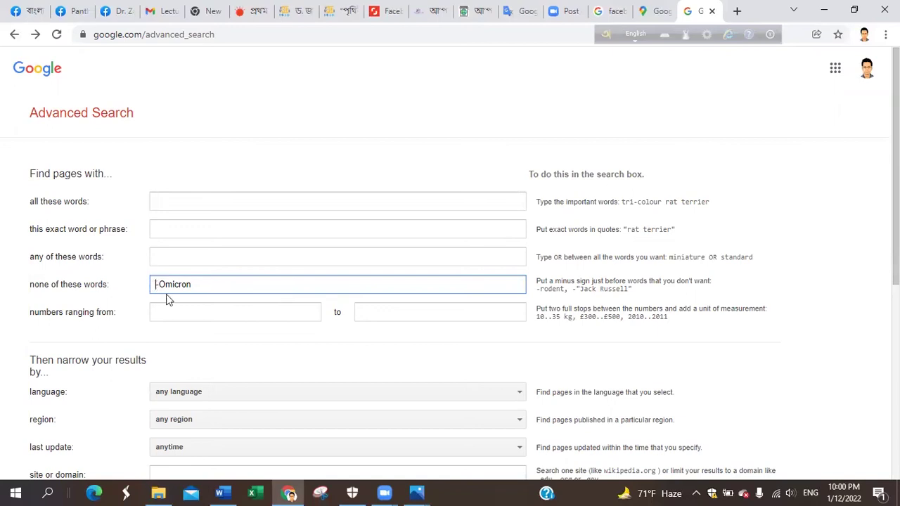
type("Corona")
type("virus")
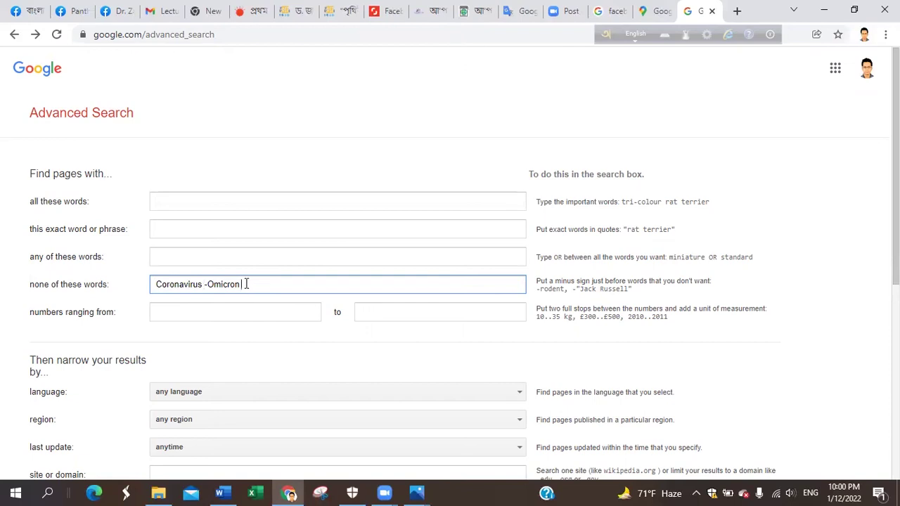
scroll(363, 317, "down", 5)
left_click(484, 289)
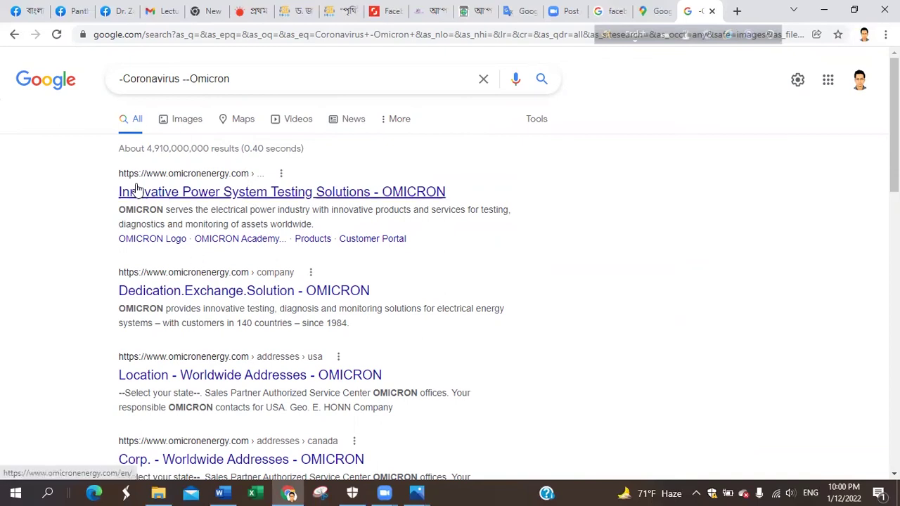
Return to the Advanced Search form and clear the none-of-these-words entry
left_click(15, 35)
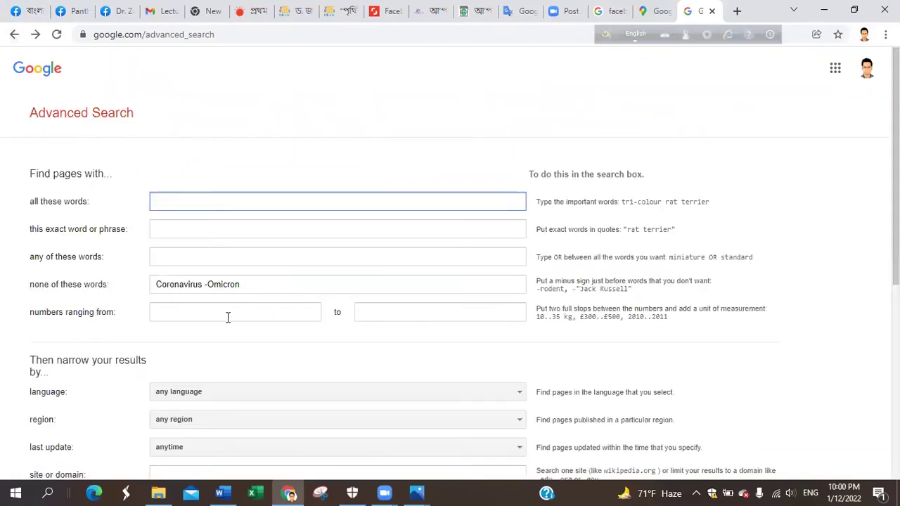
triple_click(229, 279)
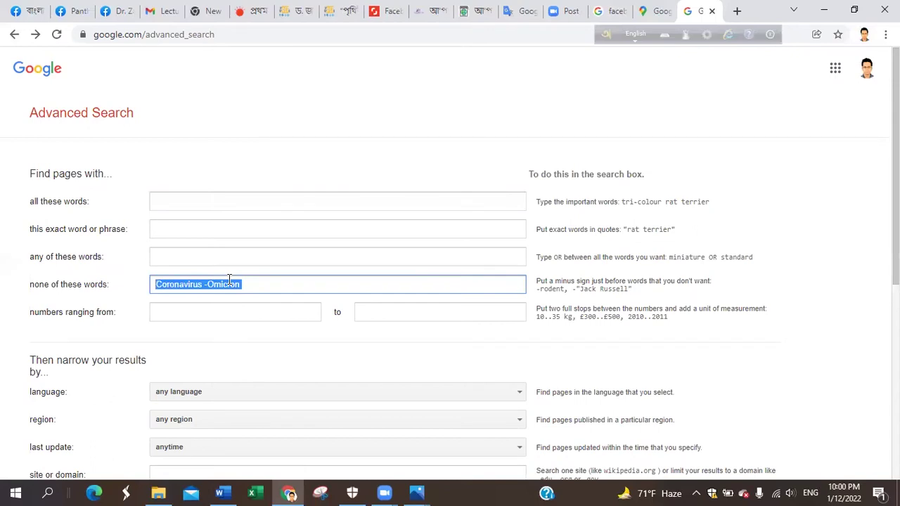
key("BackSpace")
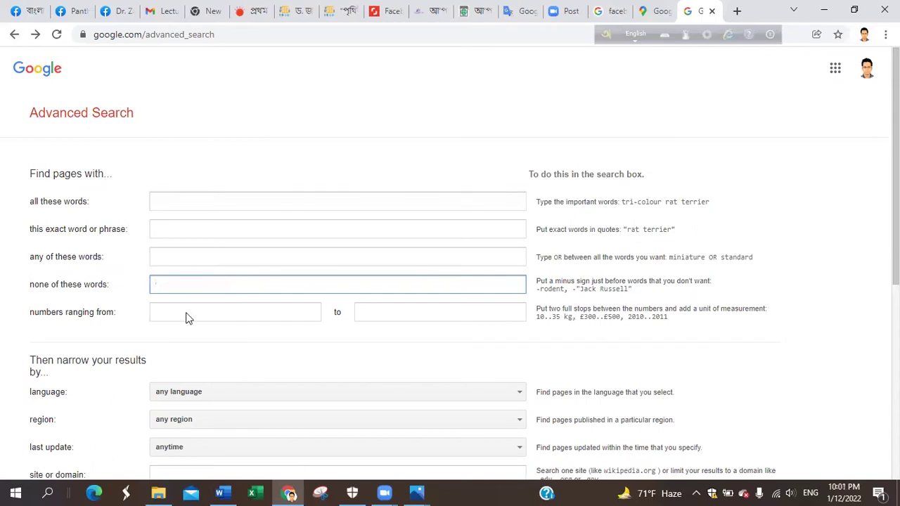
left_click(177, 313)
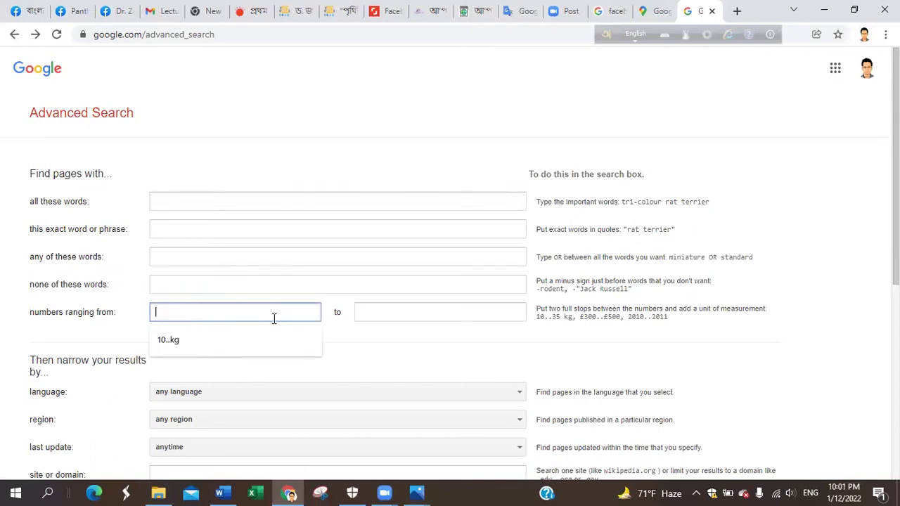
left_click(378, 346)
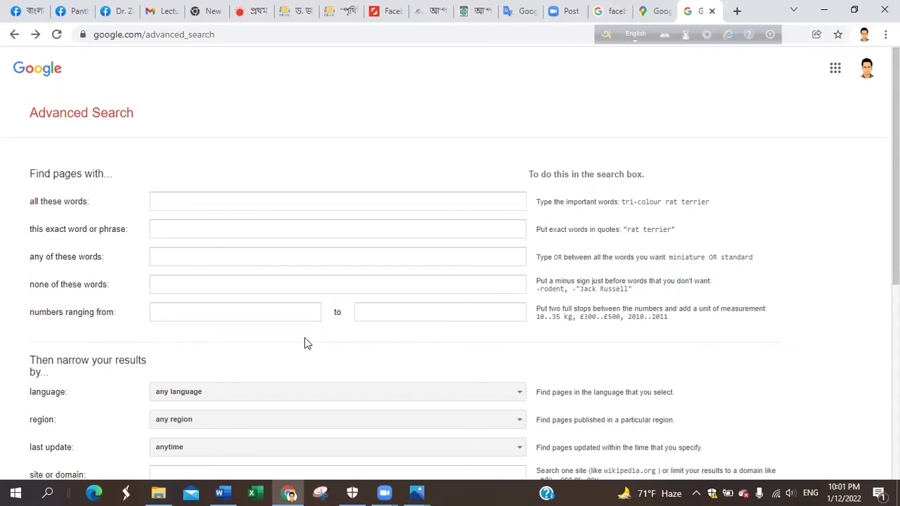
scroll(192, 330, "down", 2)
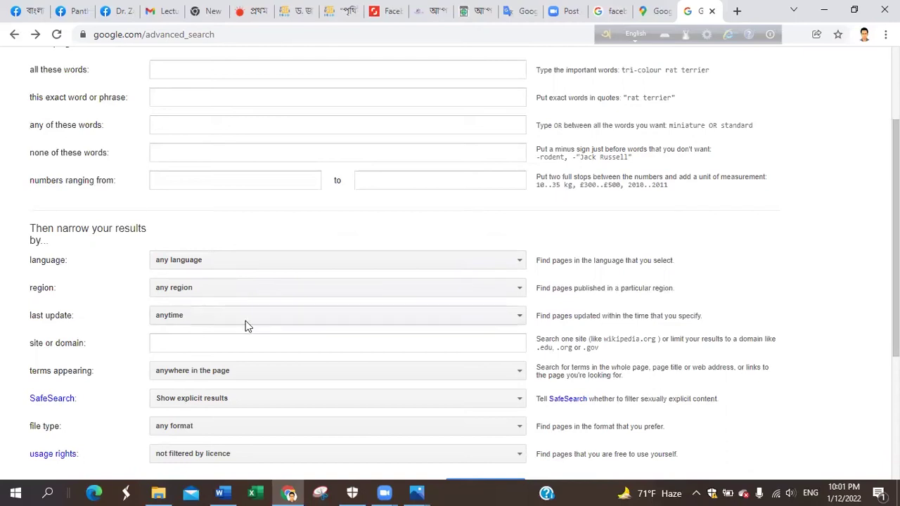
scroll(245, 321, "up", 2)
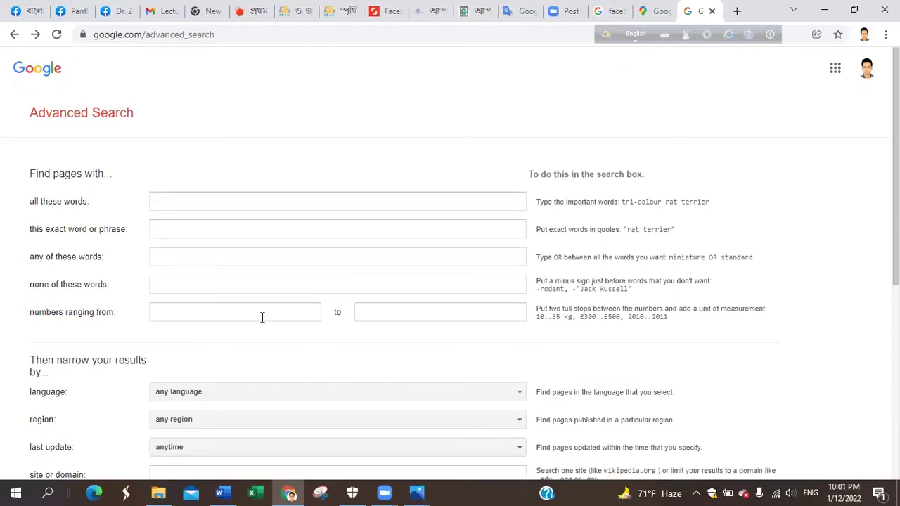
Run an advanced search for all the words "Coronavirus", with the language narrowed to Arabic
left_click(201, 203)
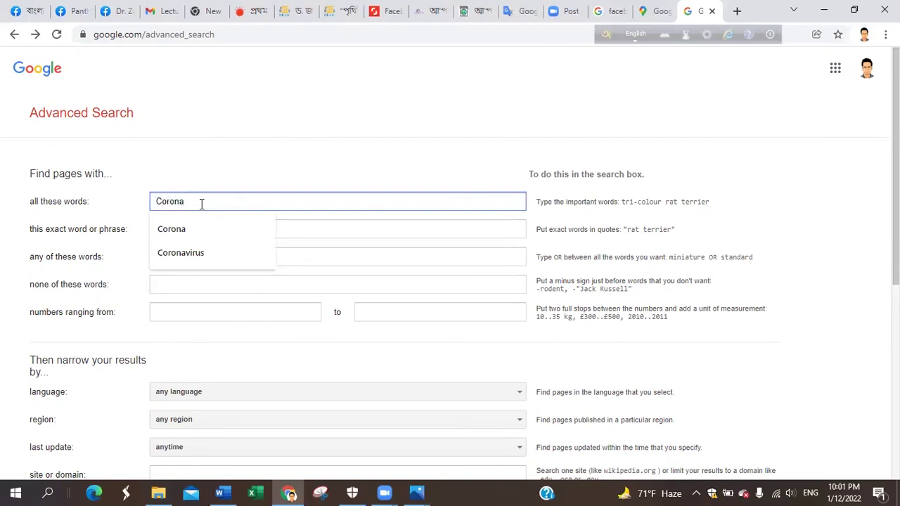
type("Corona")
left_click(213, 254)
scroll(251, 359, "down", 1)
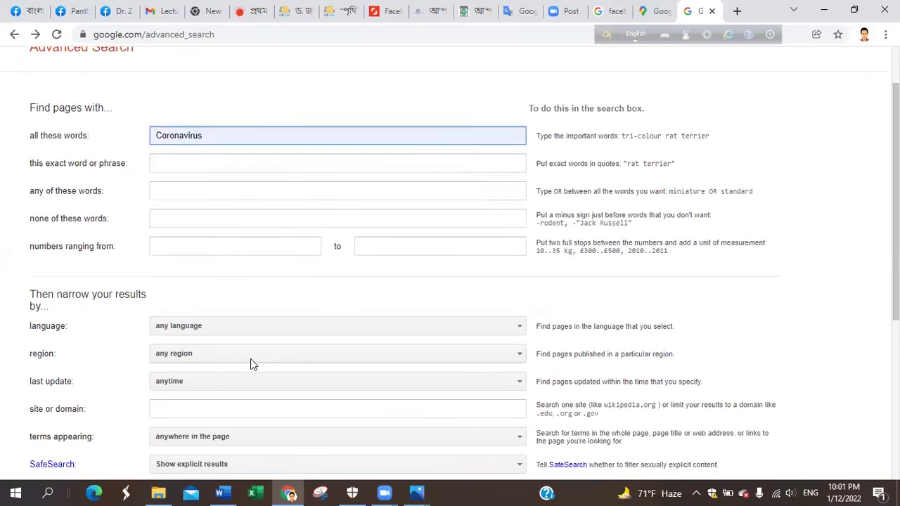
scroll(250, 359, "down", 1)
left_click(230, 262)
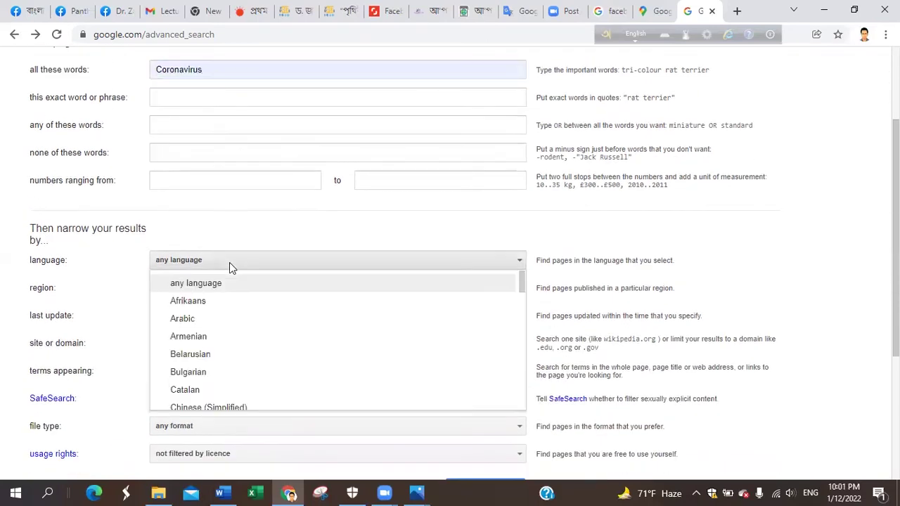
left_click(191, 322)
scroll(503, 304, "down", 3)
left_click(472, 292)
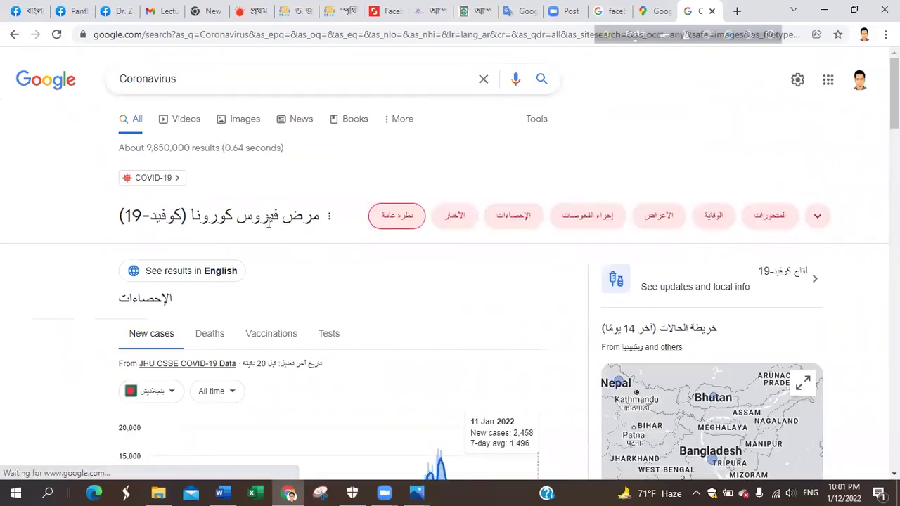
Look through the Arabic-language Coronavirus results and return to the Advanced Search form
scroll(273, 252, "down", 1)
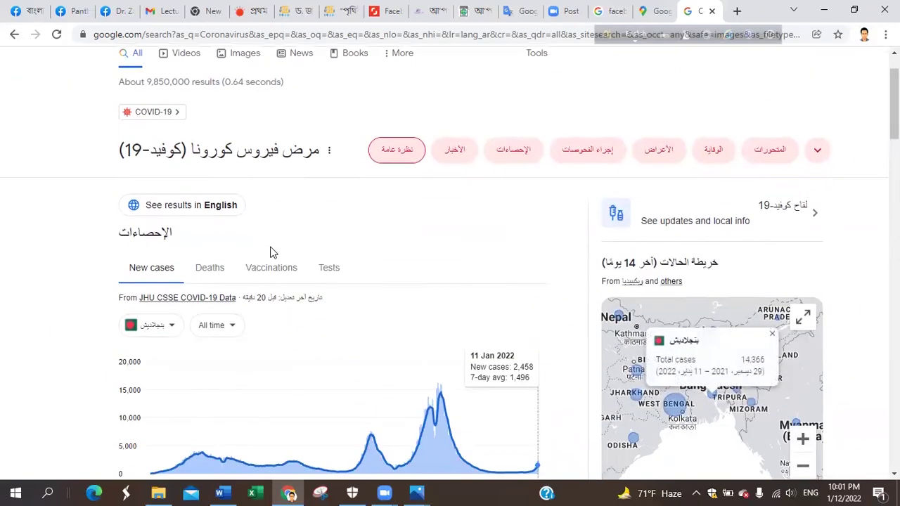
scroll(273, 251, "down", 7)
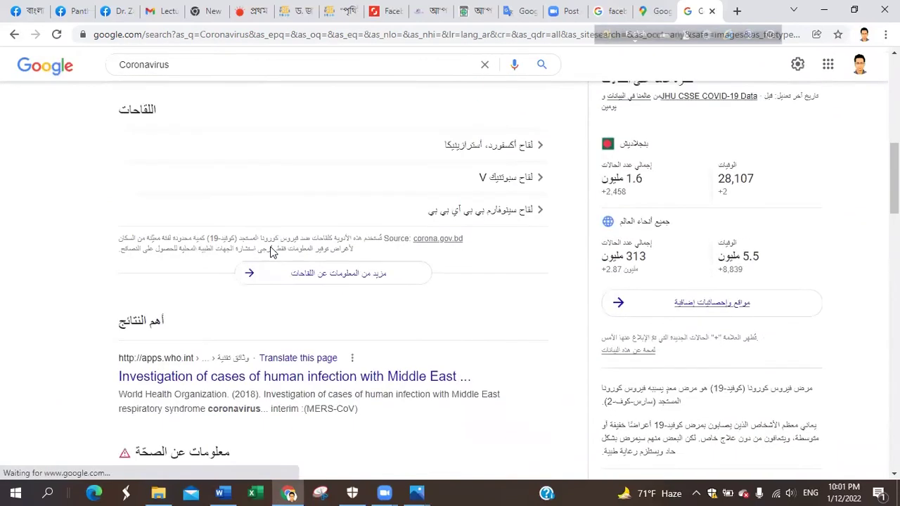
left_click(14, 35)
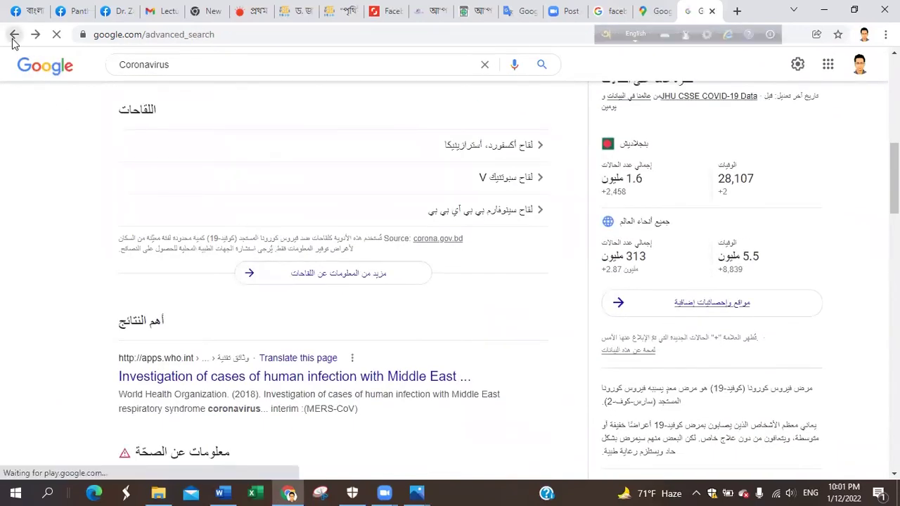
Run the advanced search for "Coronavirus" with the region narrowed to India
scroll(257, 338, "down", 4)
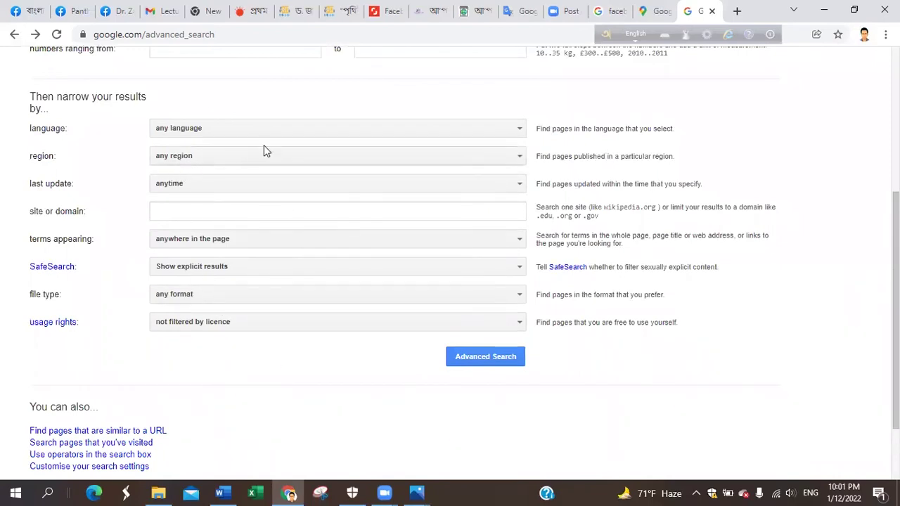
left_click(292, 159)
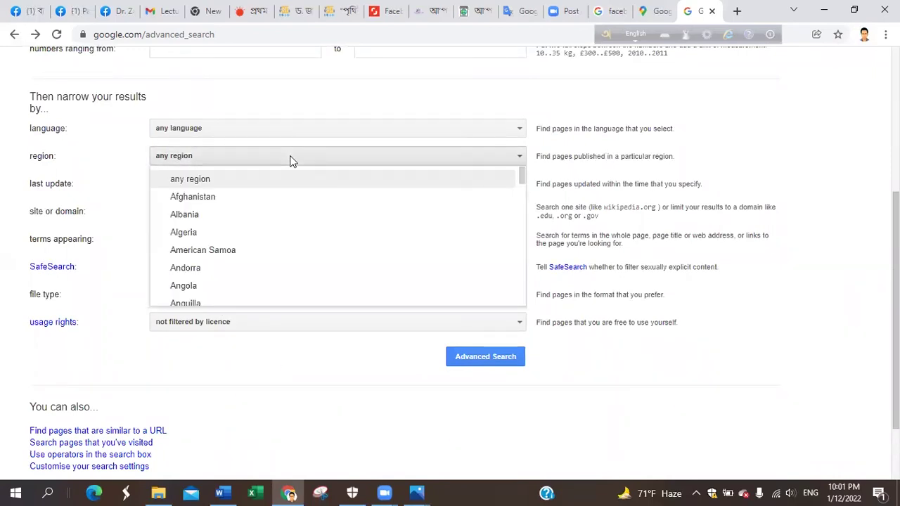
scroll(227, 197, "down", 3)
scroll(229, 216, "down", 6)
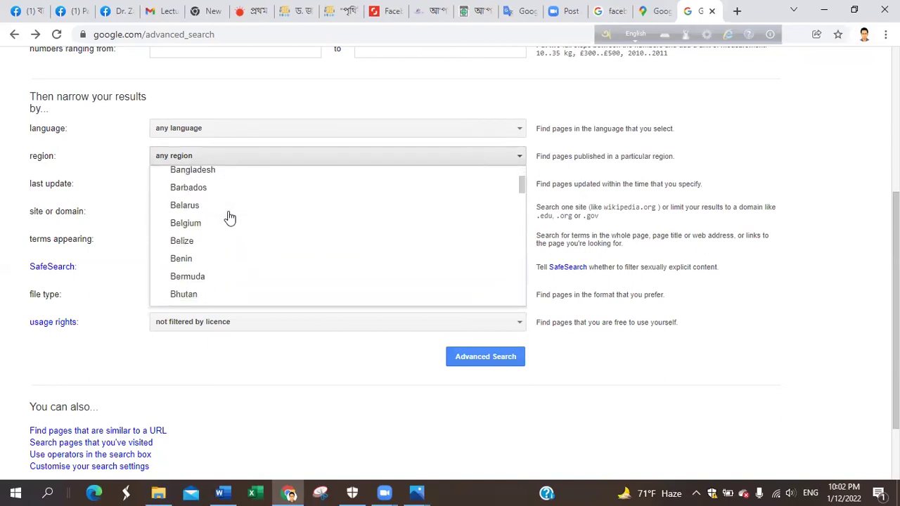
scroll(229, 216, "down", 9)
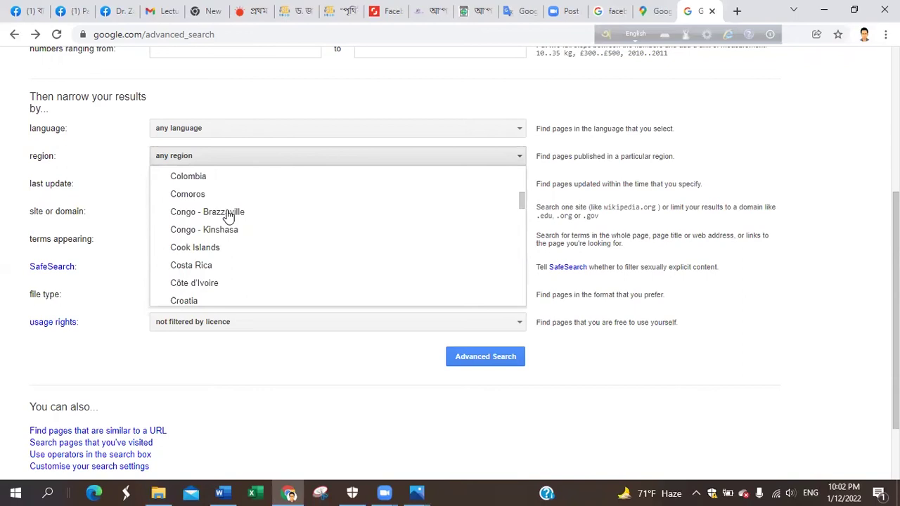
scroll(228, 216, "down", 6)
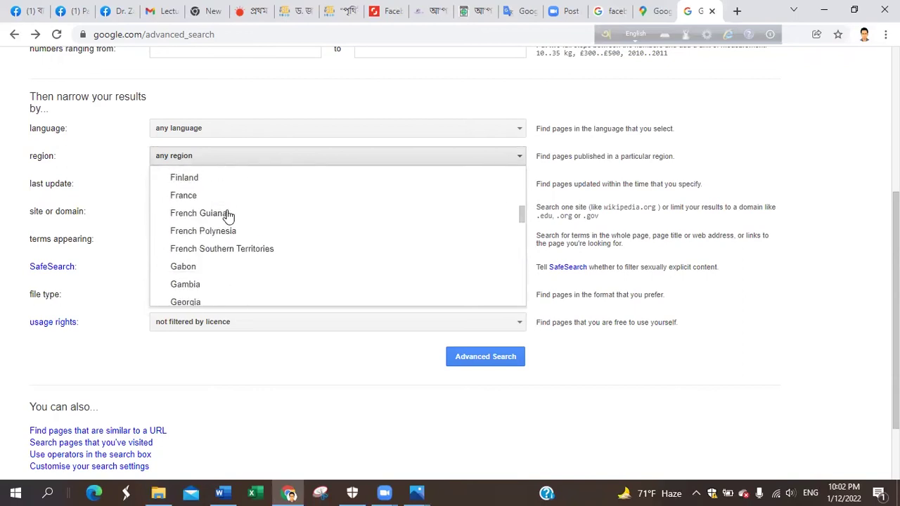
scroll(228, 216, "down", 3)
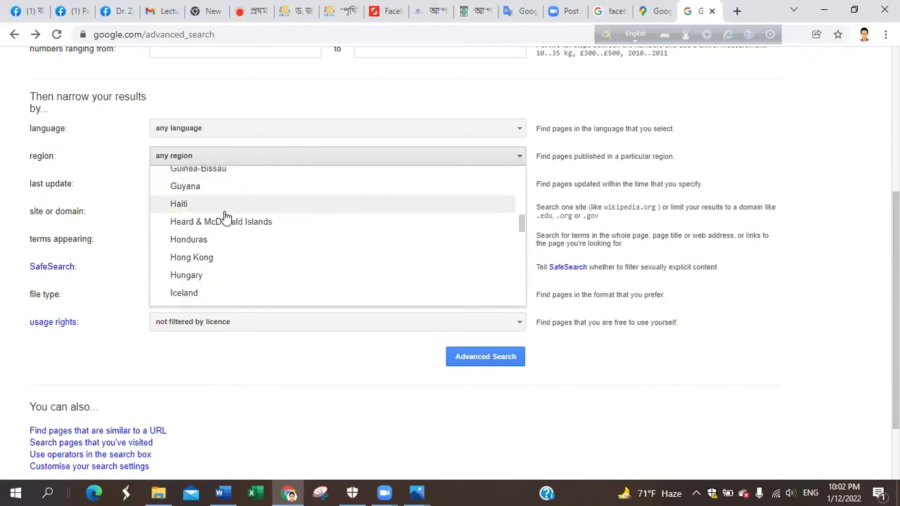
scroll(223, 217, "down", 2)
left_click(191, 243)
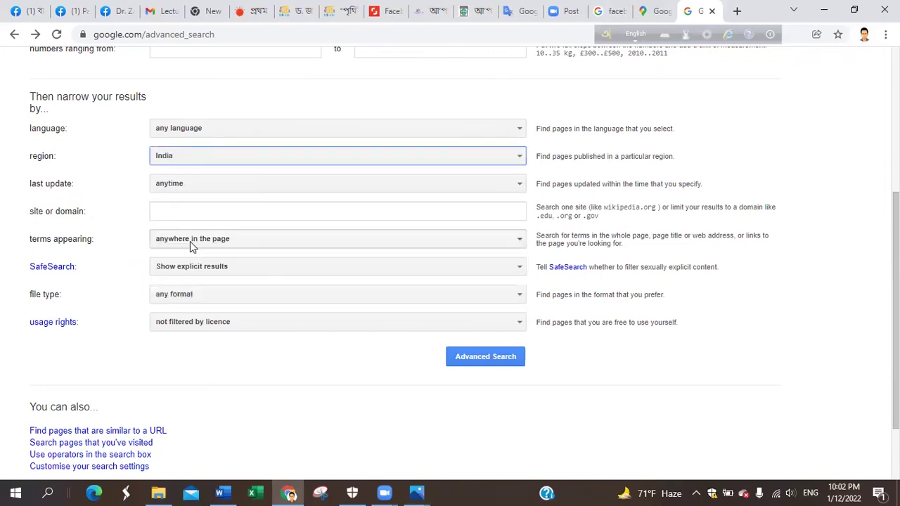
left_click(490, 357)
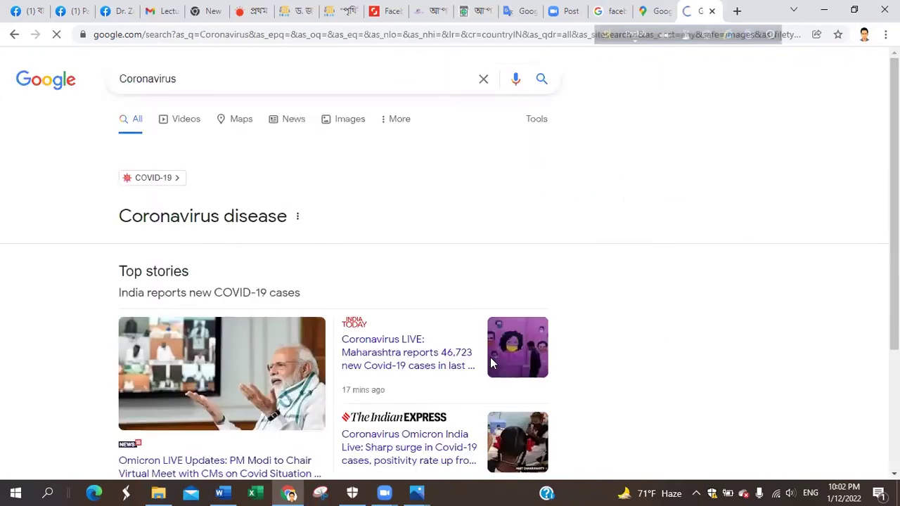
Look through the India-region Coronavirus results and return to the Advanced Search form
scroll(400, 293, "down", 1)
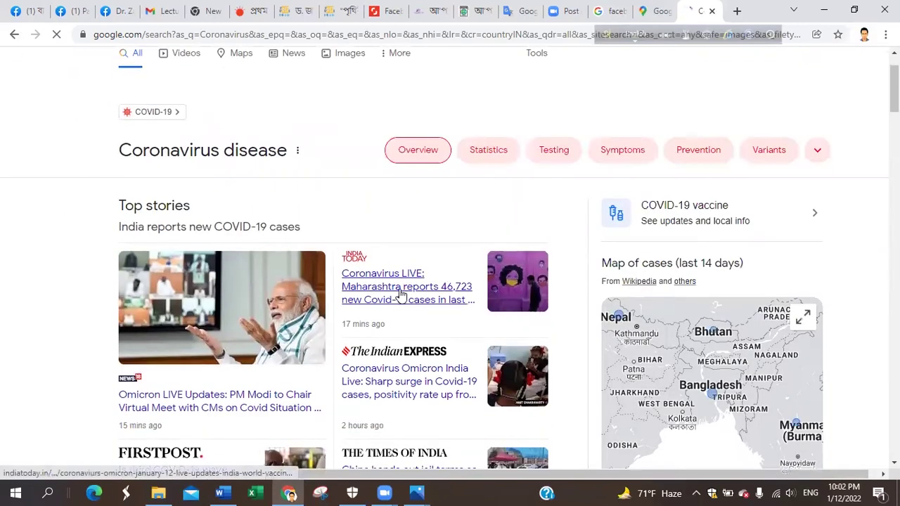
scroll(401, 299, "down", 1)
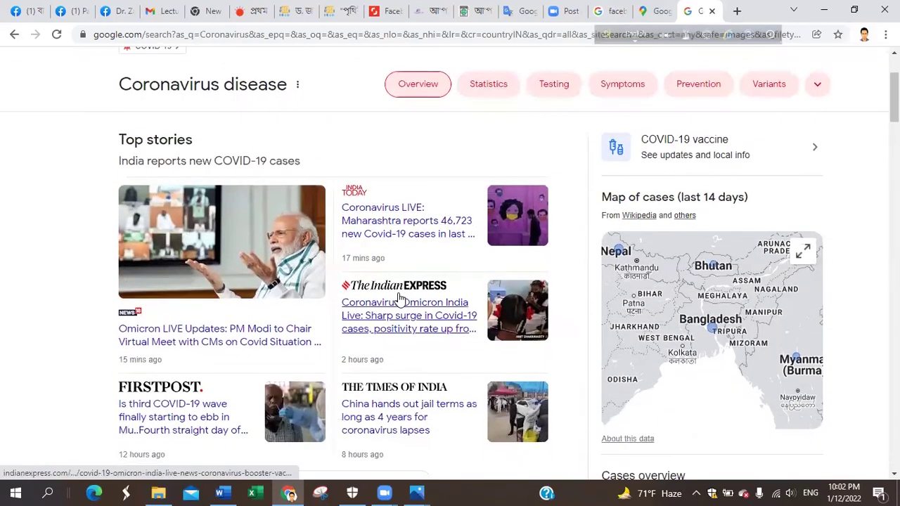
scroll(400, 299, "down", 1)
scroll(482, 317, "up", 2)
scroll(483, 317, "down", 1)
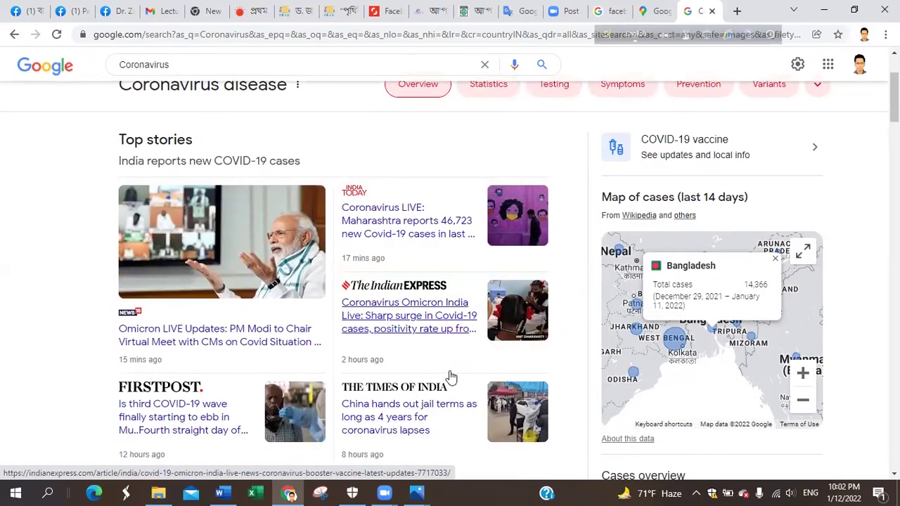
left_click(12, 36)
Run the advanced search for "Coronavirus" with the file type set to Adobe Acrobat PDF (.pdf)
scroll(251, 303, "down", 3)
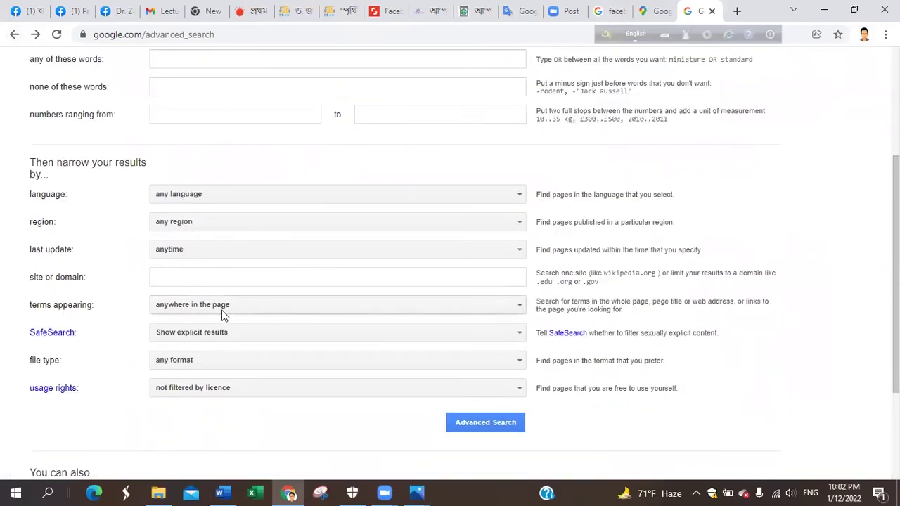
left_click(213, 363)
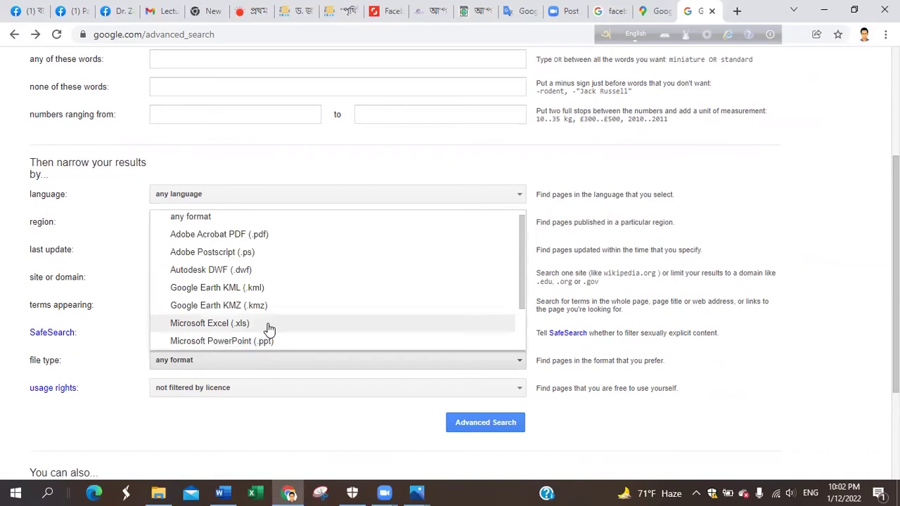
scroll(267, 331, "up", 1)
left_click(252, 242)
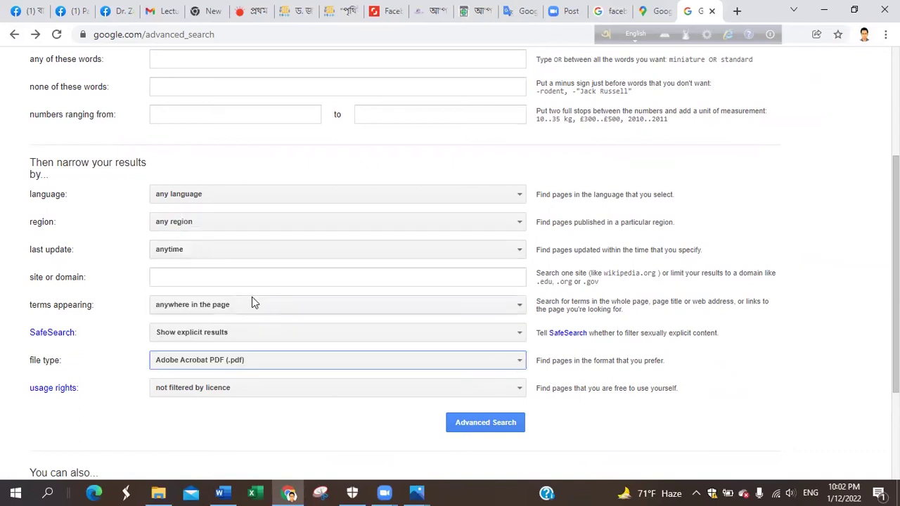
scroll(251, 296, "up", 3)
scroll(252, 298, "down", 1)
scroll(252, 298, "down", 2)
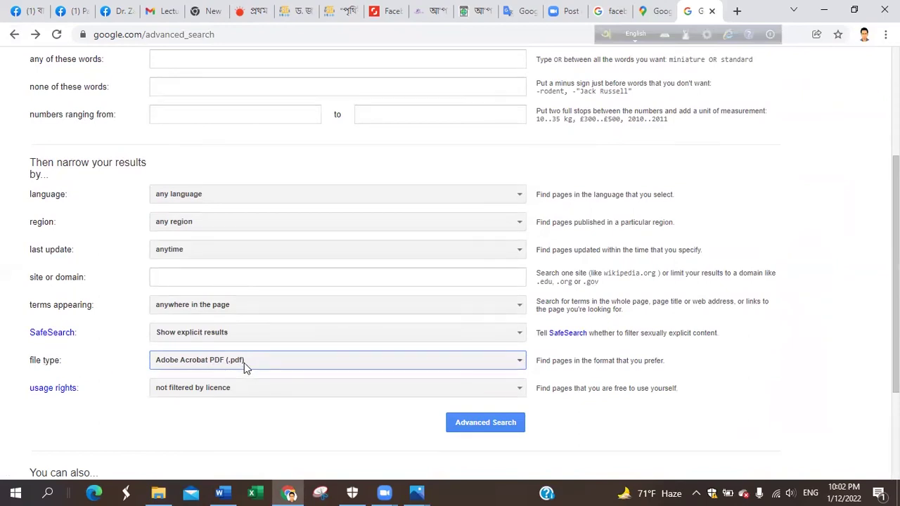
left_click(475, 422)
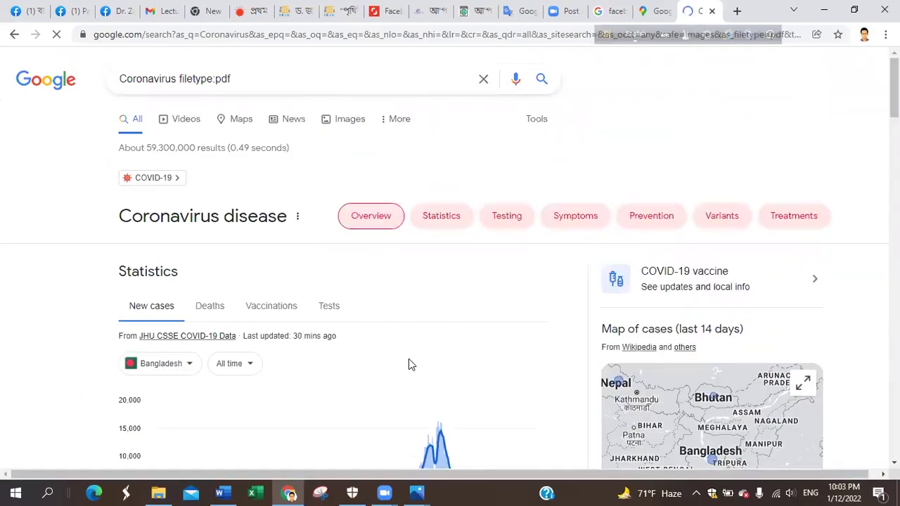
Look through the PDF results for Coronavirus and return to the Advanced Search form
scroll(409, 363, "down", 5)
scroll(409, 365, "down", 7)
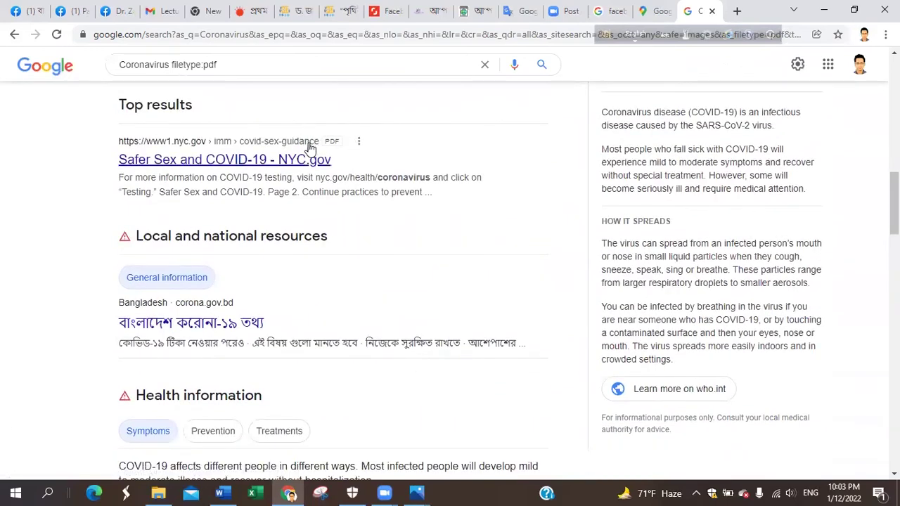
scroll(328, 286, "down", 2)
scroll(368, 281, "down", 6)
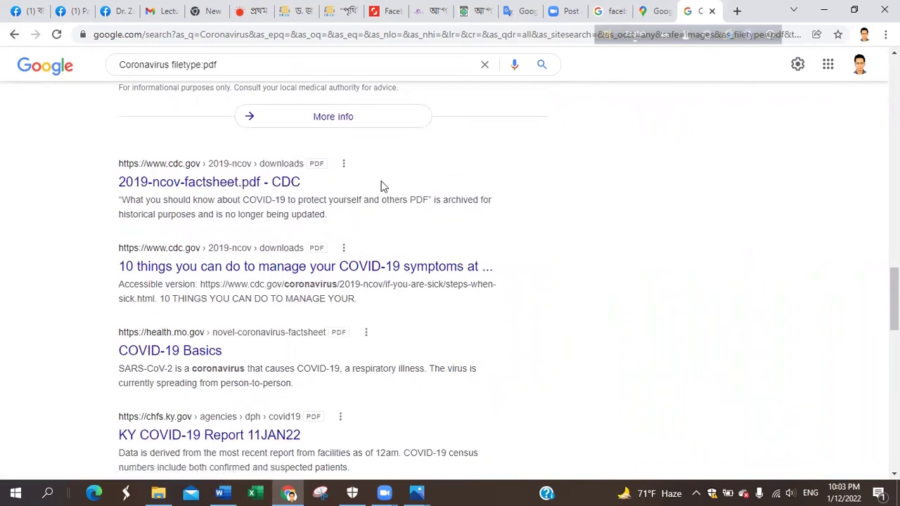
scroll(393, 232, "down", 2)
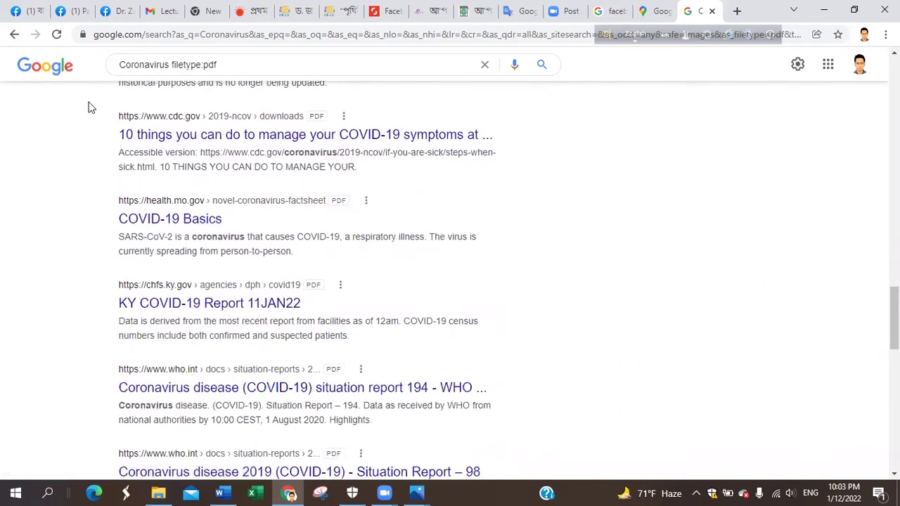
left_click(14, 34)
Run the advanced search for "Coronavirus" with the file type set to Microsoft Excel (.xls)
scroll(314, 349, "down", 3)
scroll(320, 350, "down", 1)
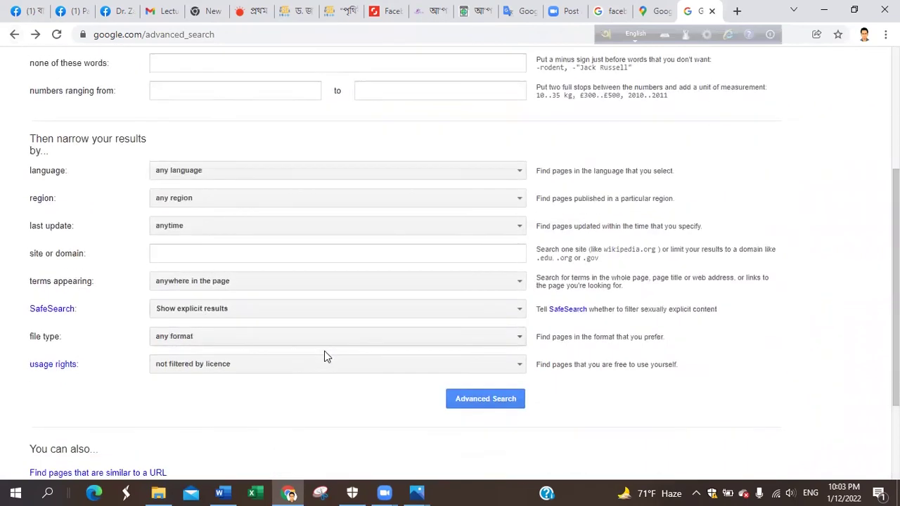
left_click(280, 296)
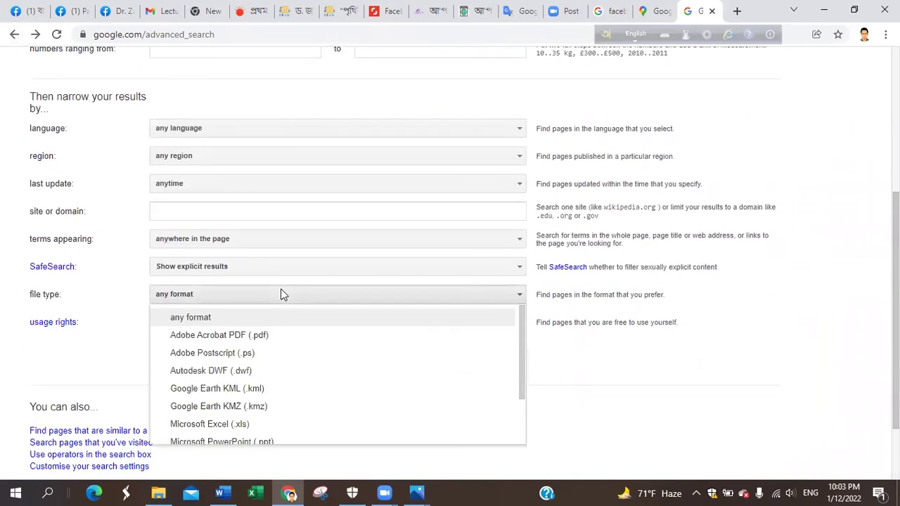
left_click(244, 426)
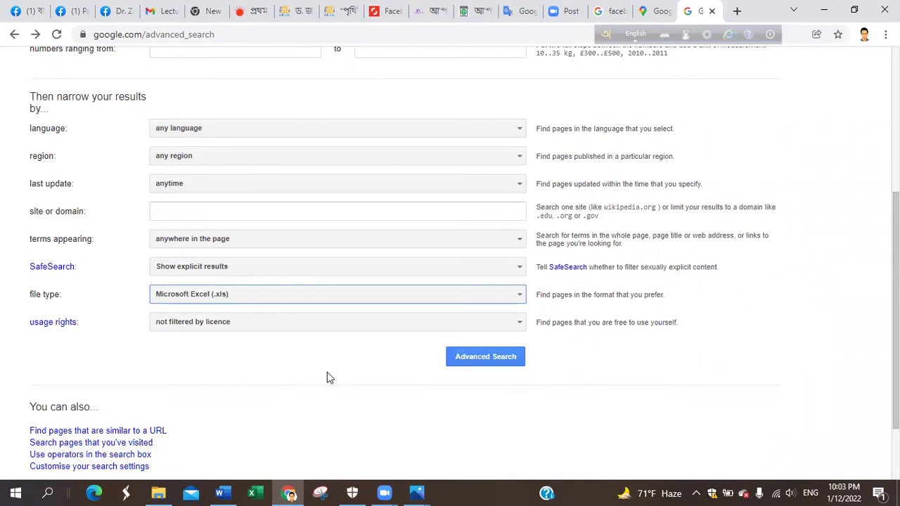
left_click(465, 359)
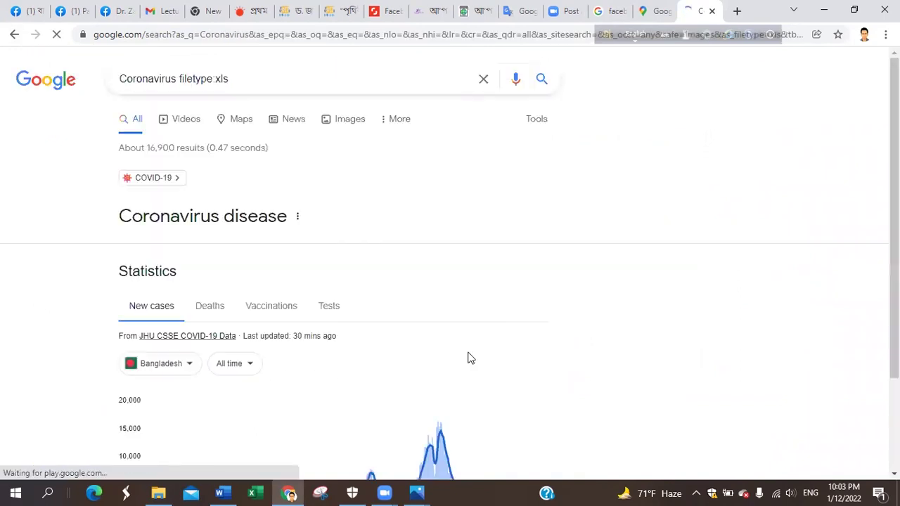
Look through the Excel file results for Coronavirus and return to the Advanced Search form
scroll(431, 339, "down", 1)
scroll(431, 339, "down", 5)
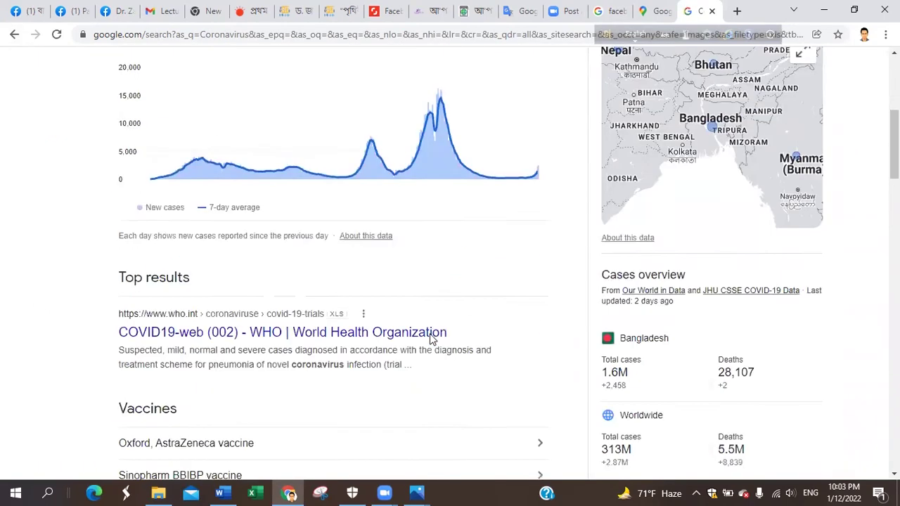
scroll(429, 340, "up", 1)
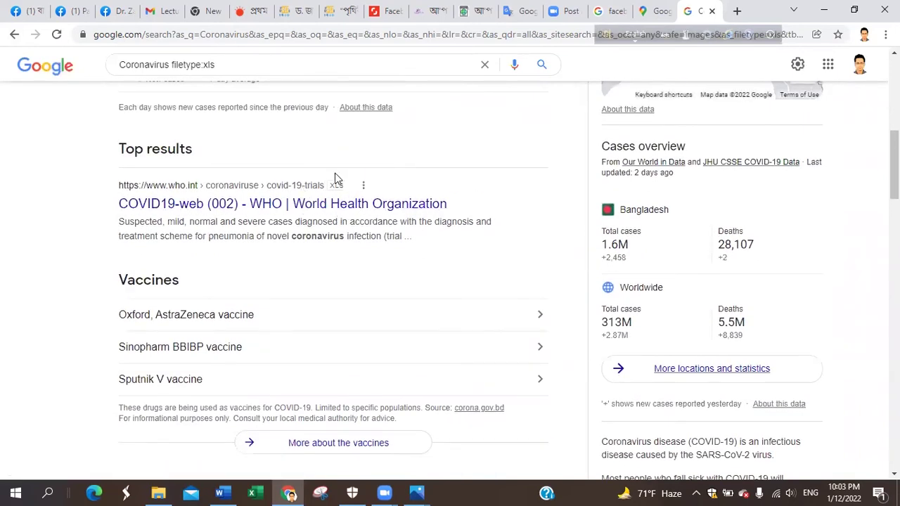
scroll(357, 265, "down", 3)
scroll(355, 288, "down", 7)
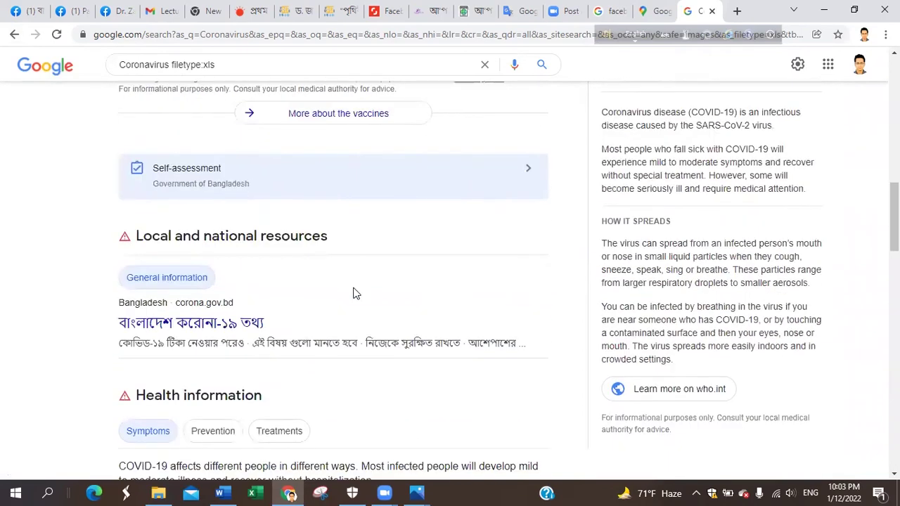
scroll(331, 330, "down", 3)
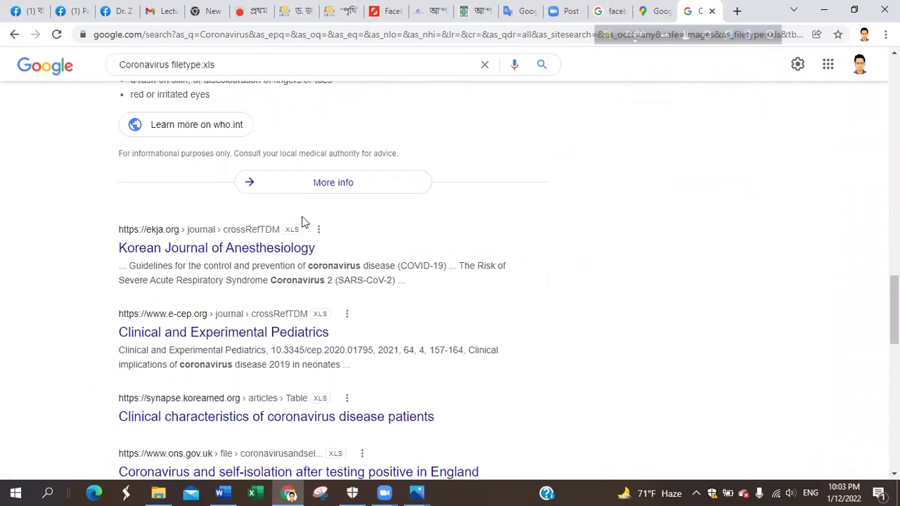
left_click(10, 38)
Review the available SafeSearch and usage rights options without selecting a different one
scroll(264, 310, "down", 3)
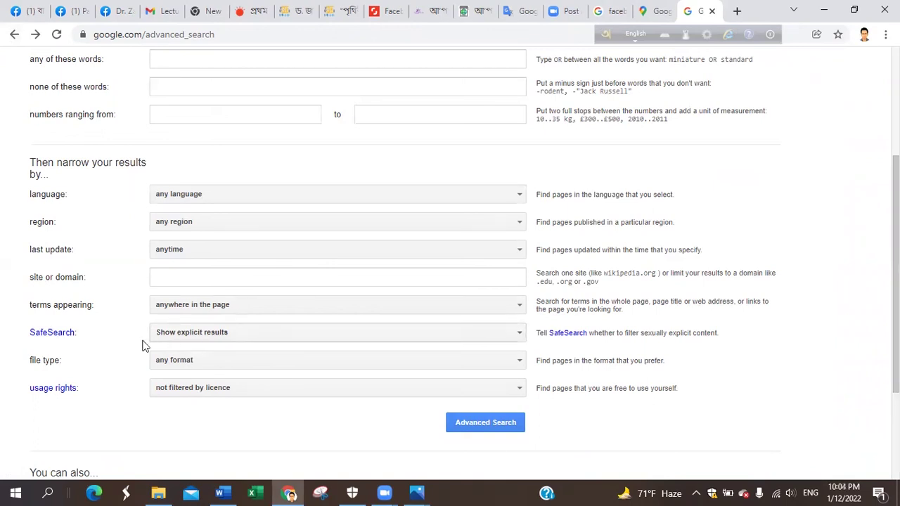
left_click(345, 336)
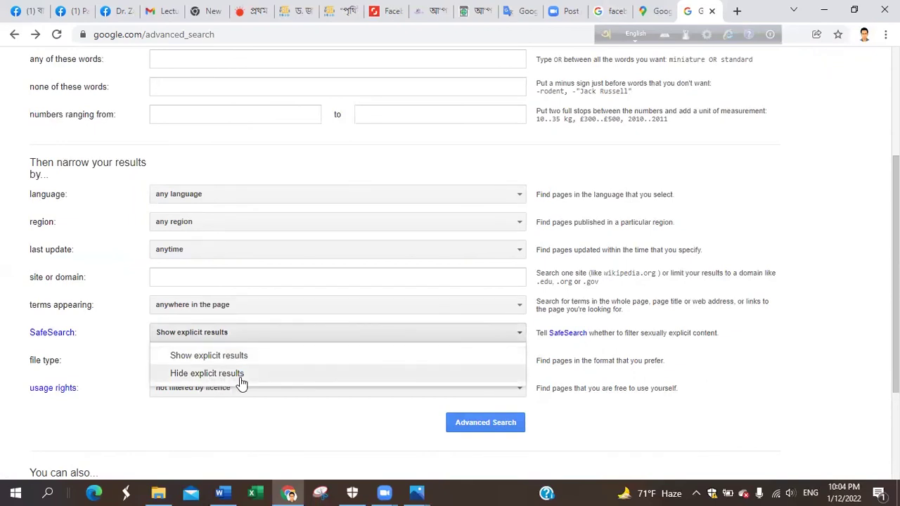
left_click(731, 412)
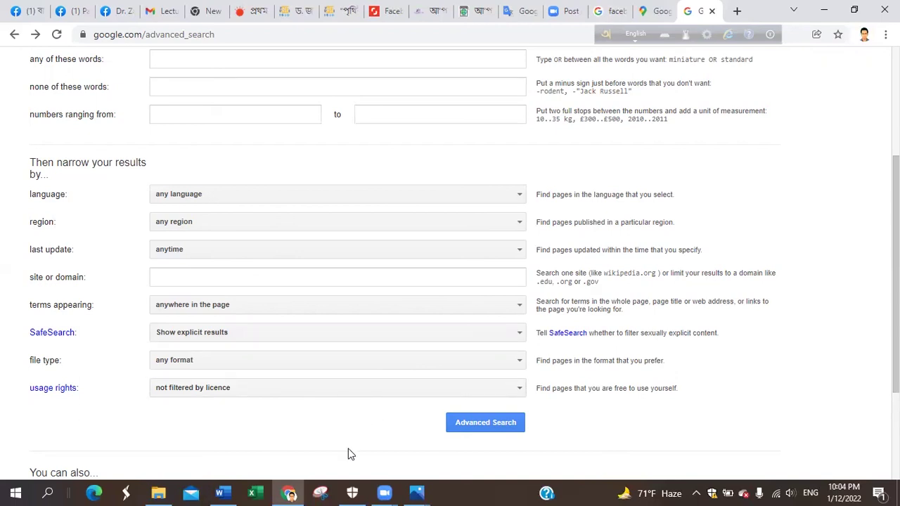
left_click(298, 391)
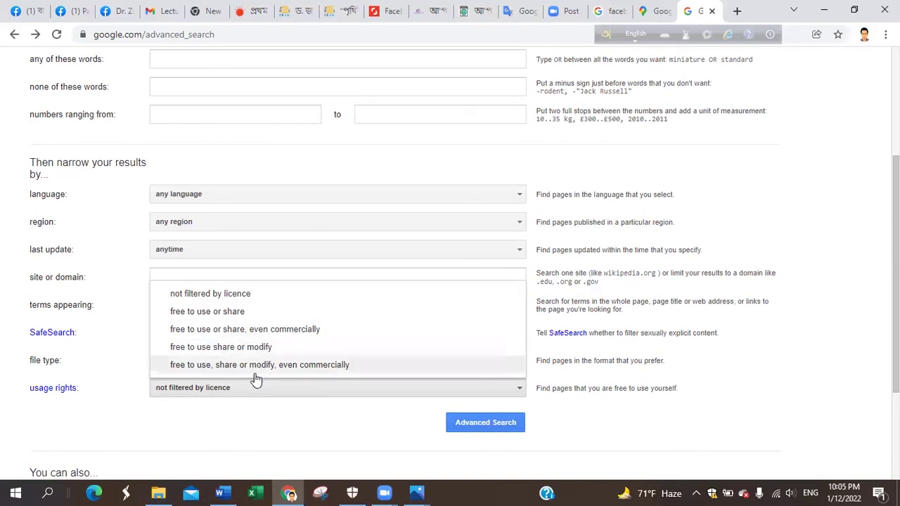
left_click(250, 413)
scroll(270, 401, "up", 3)
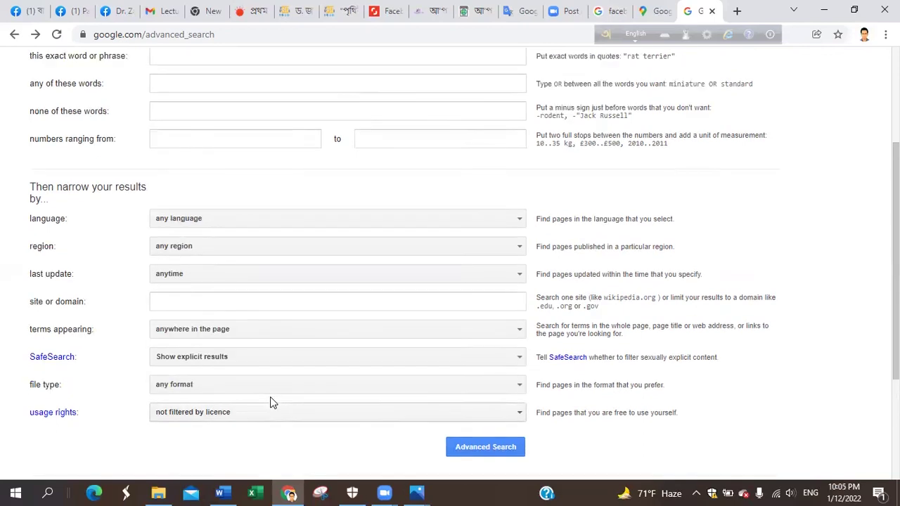